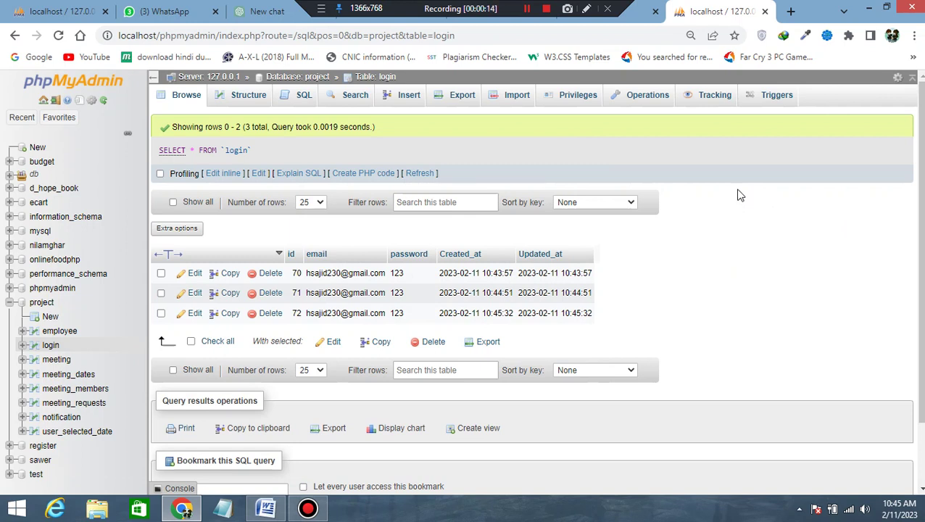
Browse the employee and login tables in phpMyAdmin, then go to the scheduler's sign-in page.
{"action": "left_click", "coordinate": [54, 334]}
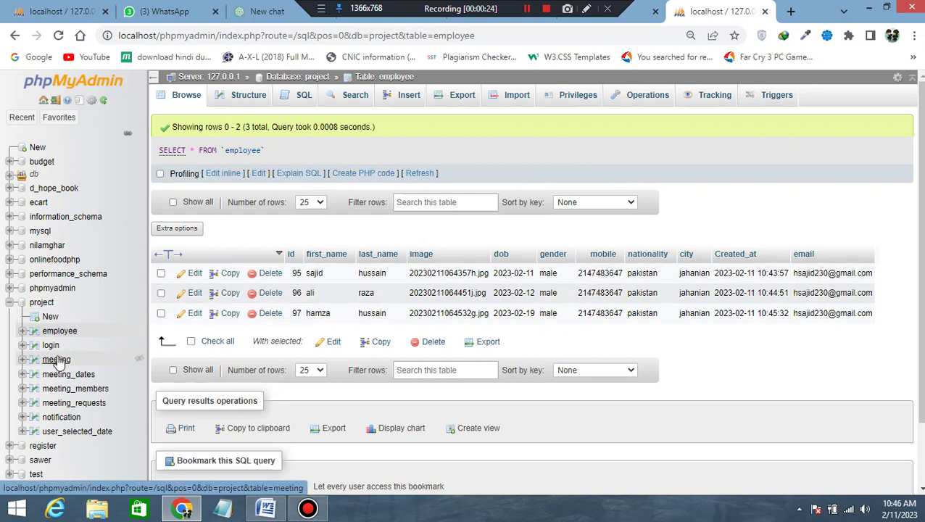
{"action": "left_click", "coordinate": [52, 346]}
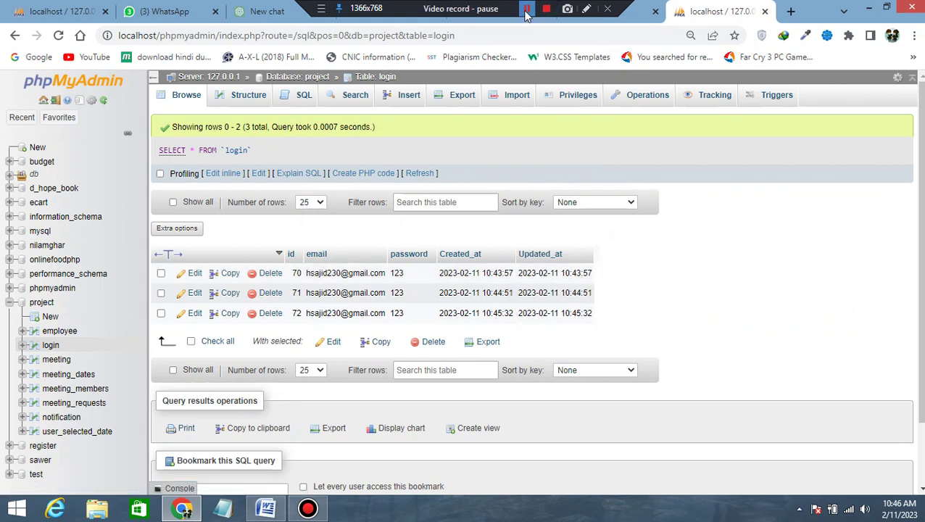
{"action": "left_click", "coordinate": [528, 13]}
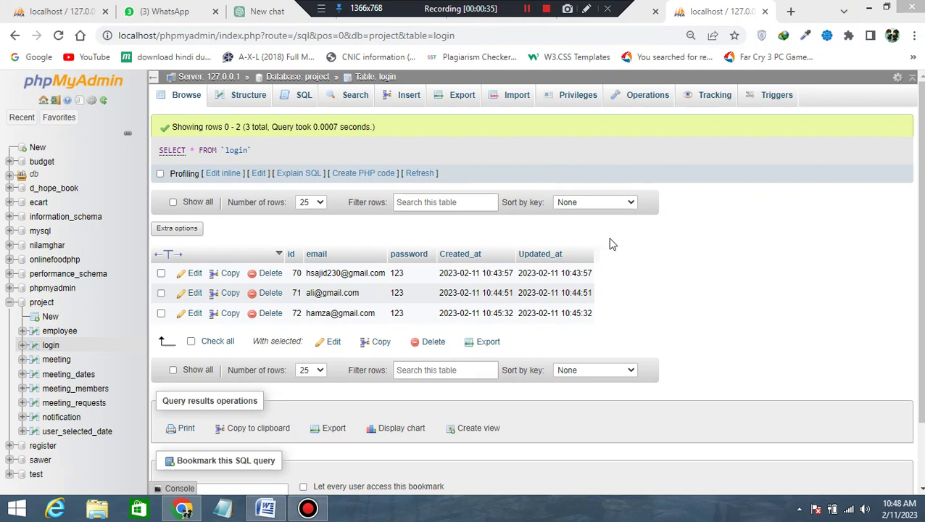
{"action": "left_click", "coordinate": [629, 14]}
{"action": "left_click", "coordinate": [453, 243]}
Sign in to Meeting Scheduler with the host's saved e-mail and password.
{"action": "left_click", "coordinate": [449, 281]}
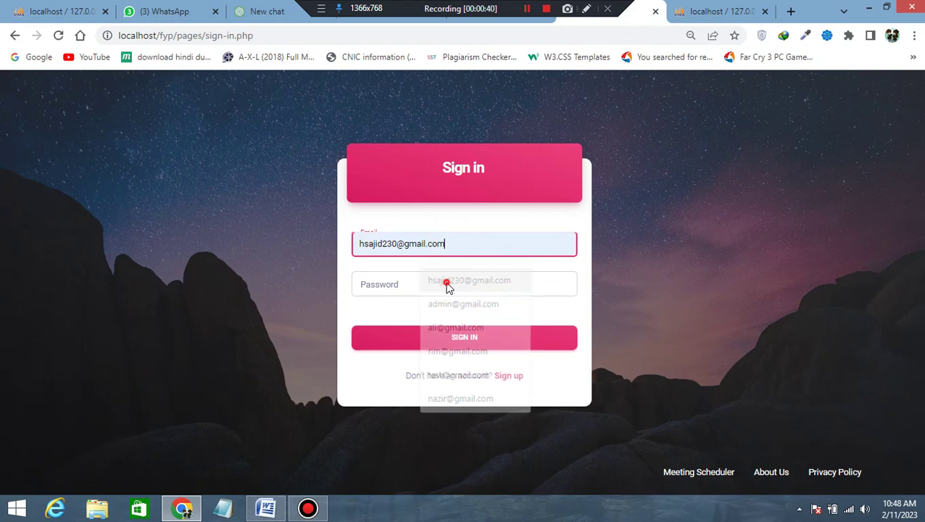
{"action": "left_click", "coordinate": [447, 282]}
{"action": "type", "text": "123"}
{"action": "left_click", "coordinate": [432, 338]}
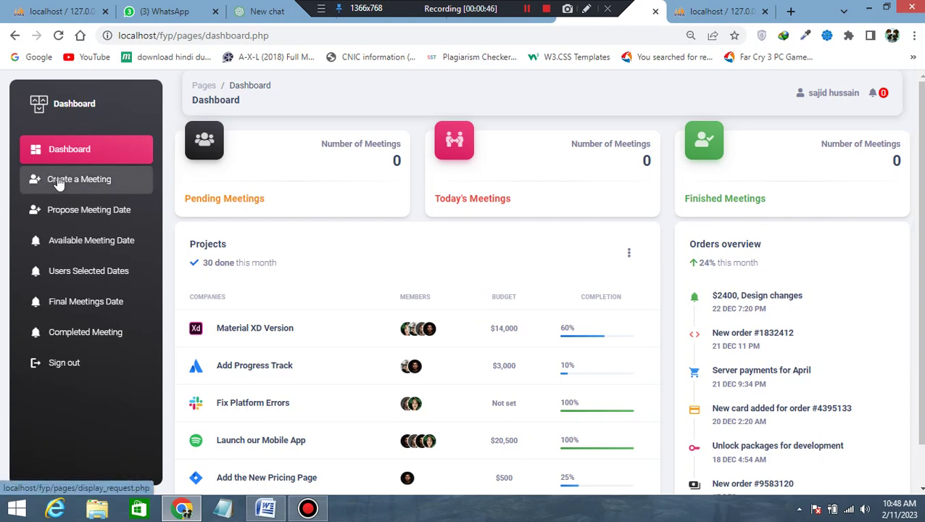
Open the Create a Meeting form, briefly checking the Word requirements document.
{"action": "left_click", "coordinate": [61, 183]}
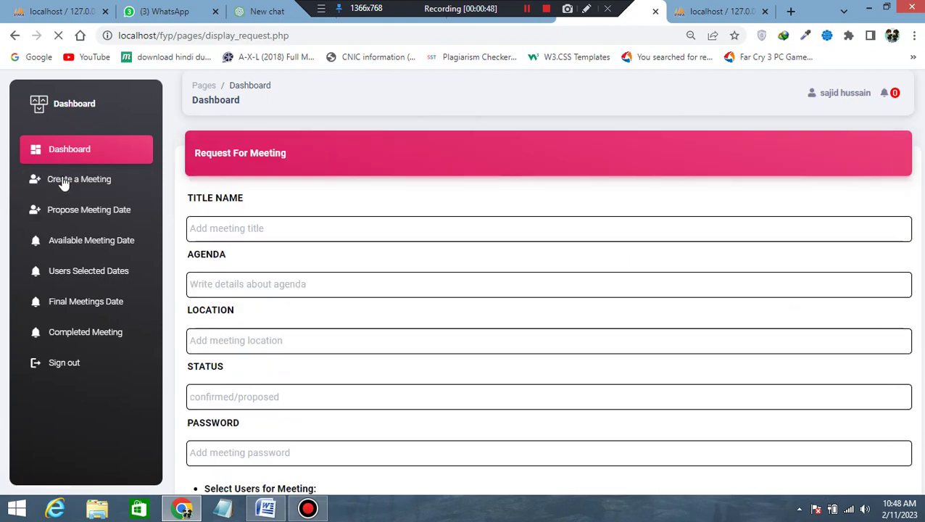
{"action": "left_click", "coordinate": [268, 510]}
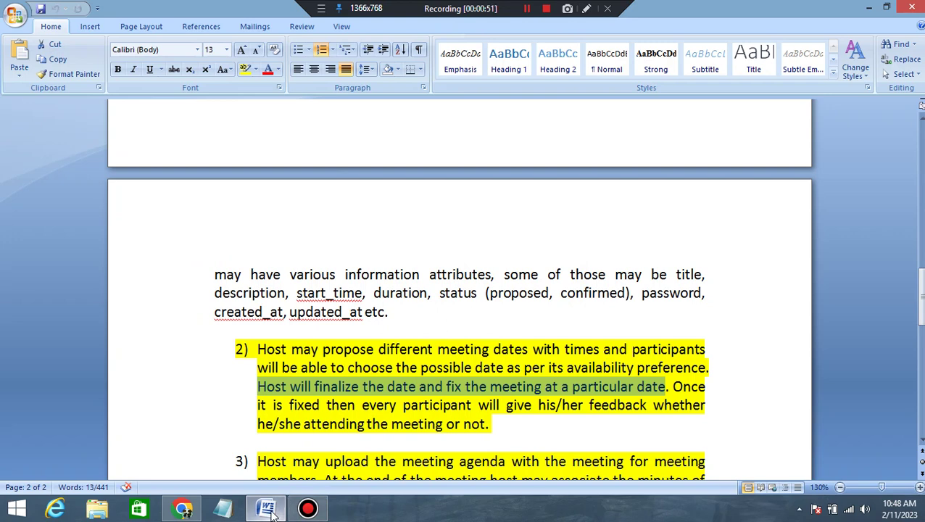
{"action": "left_click", "coordinate": [279, 507]}
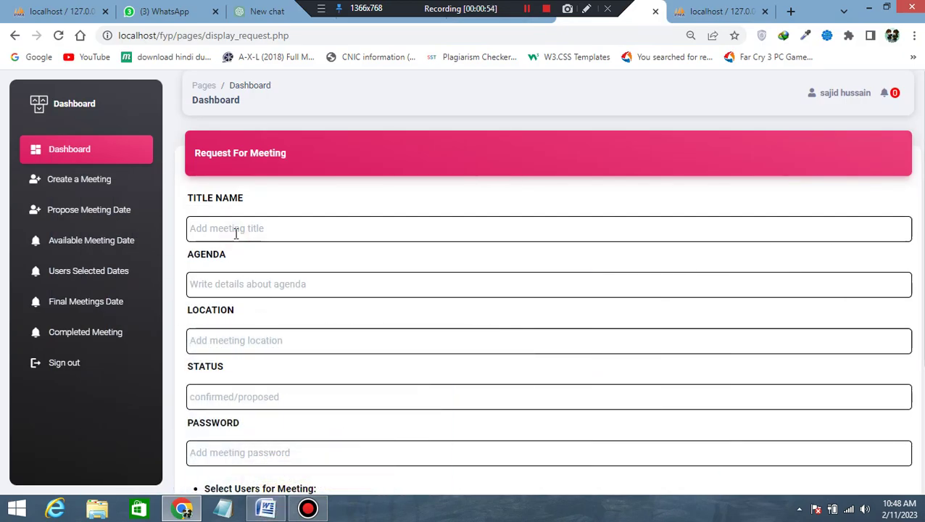
Enter title 'study', agenda 'Study purpose' and location 'multan' in the meeting form.
{"action": "type", "text": "study"}
{"action": "key", "text": "Tab"}
{"action": "type", "text": "S"}
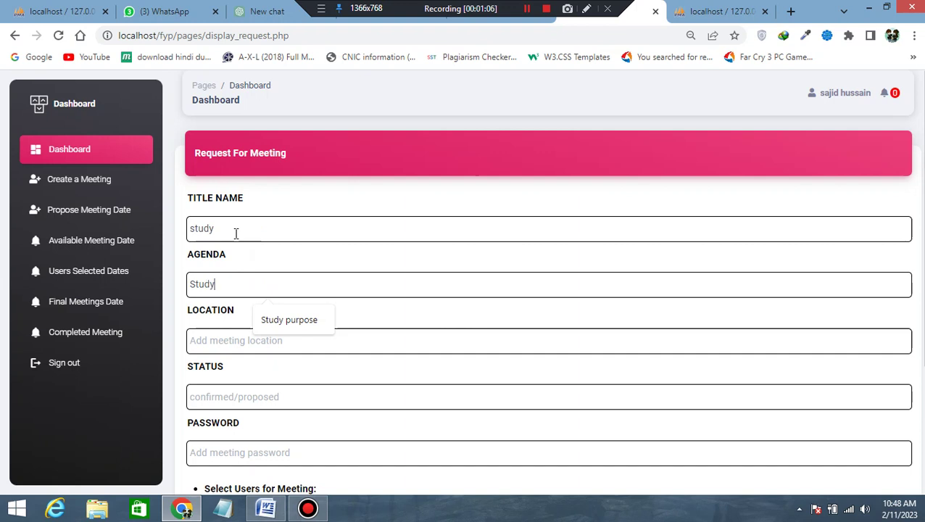
{"action": "type", "text": "tudy"}
{"action": "key", "text": "Down"}
{"action": "key", "text": "Return"}
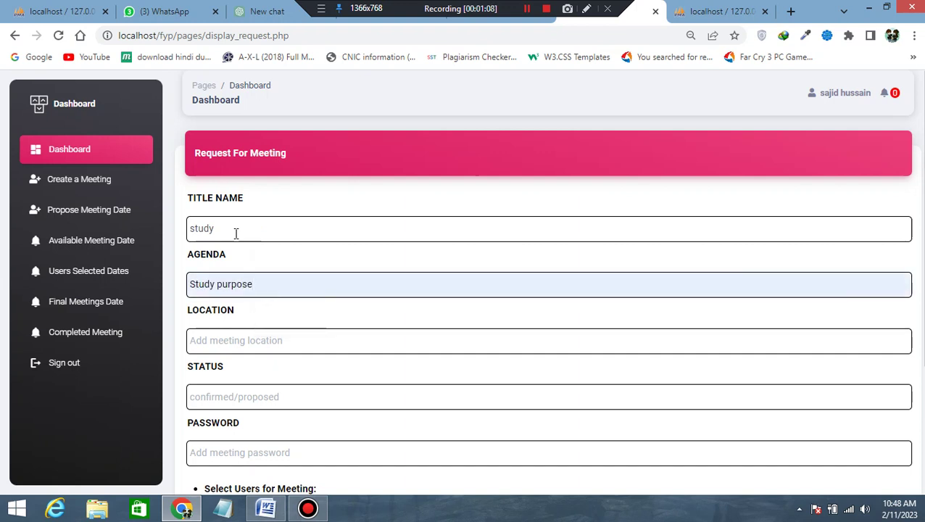
{"action": "key", "text": "Tab"}
{"action": "type", "text": "mu"}
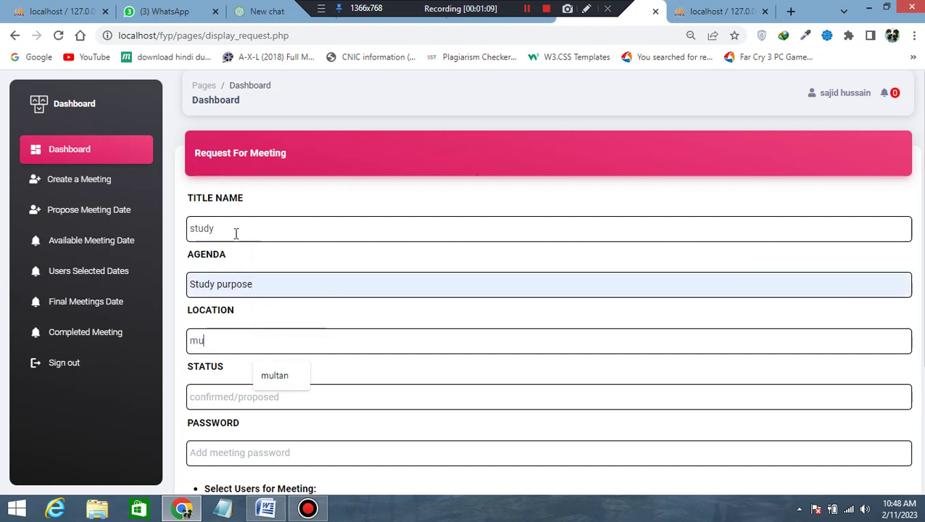
{"action": "key", "text": "Down"}
{"action": "key", "text": "Return"}
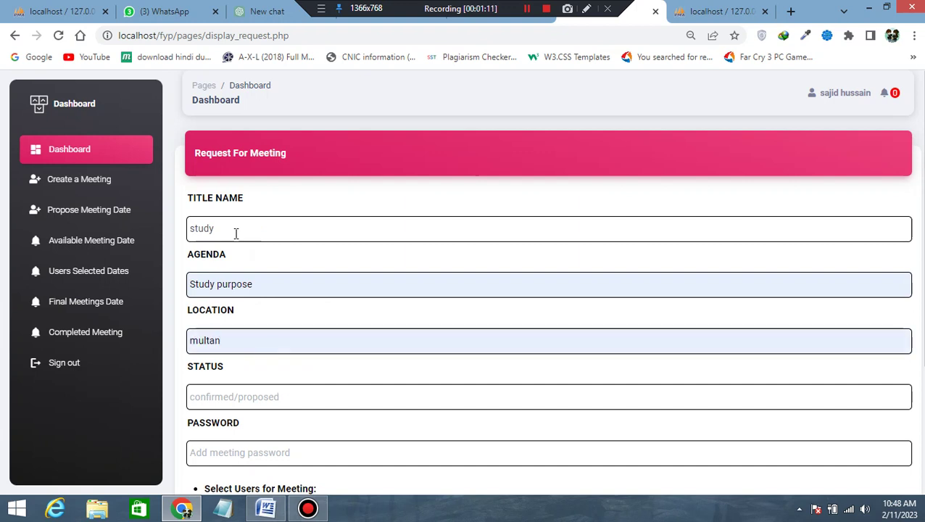
Set status 'Abc' and a meeting password, invite both listed users, and submit.
{"action": "key", "text": "Tab"}
{"action": "type", "text": "A"}
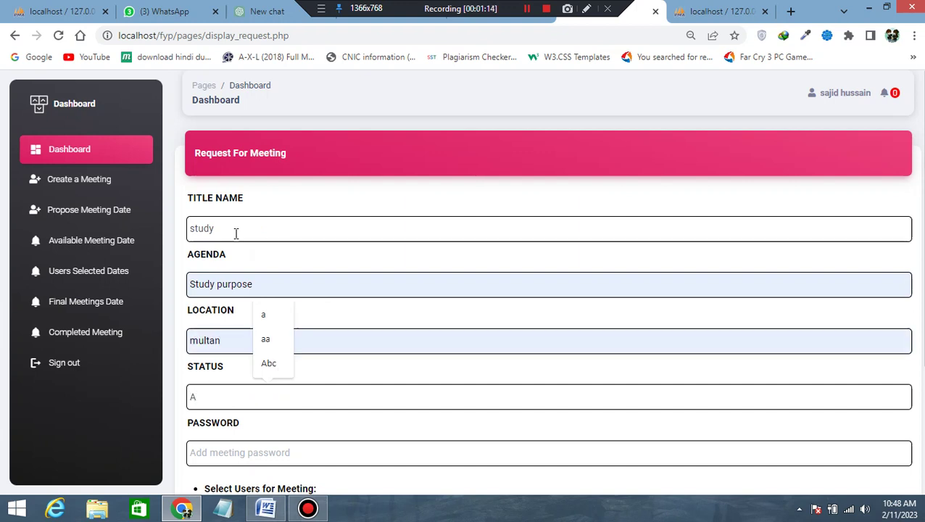
{"action": "type", "text": "bc"}
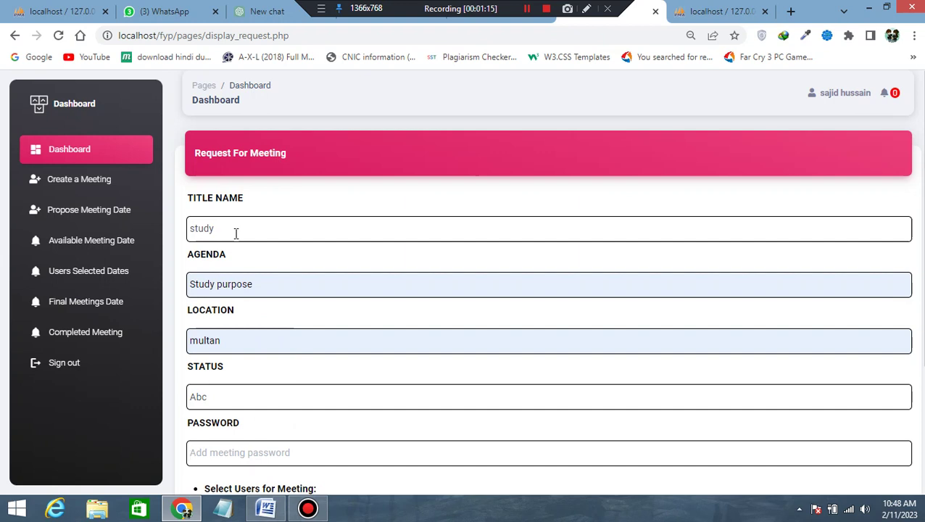
{"action": "key", "text": "Tab"}
{"action": "type", "text": "1234"}
{"action": "scroll", "coordinate": [232, 232], "scroll_direction": "down", "scroll_amount": 2}
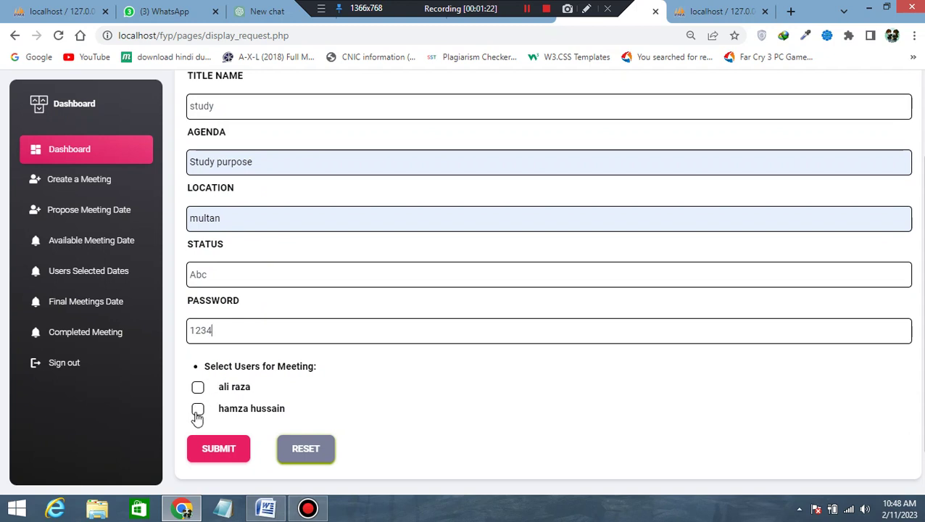
{"action": "left_click", "coordinate": [197, 390]}
{"action": "left_click", "coordinate": [199, 412]}
{"action": "left_click", "coordinate": [223, 449]}
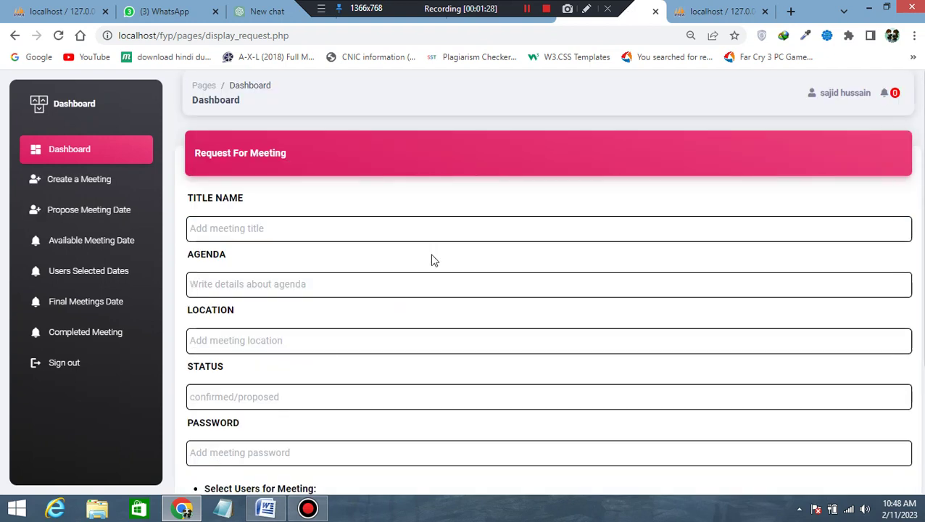
Open the Propose Meeting Date page, closing the date picker without picking dates.
{"action": "left_click", "coordinate": [88, 212]}
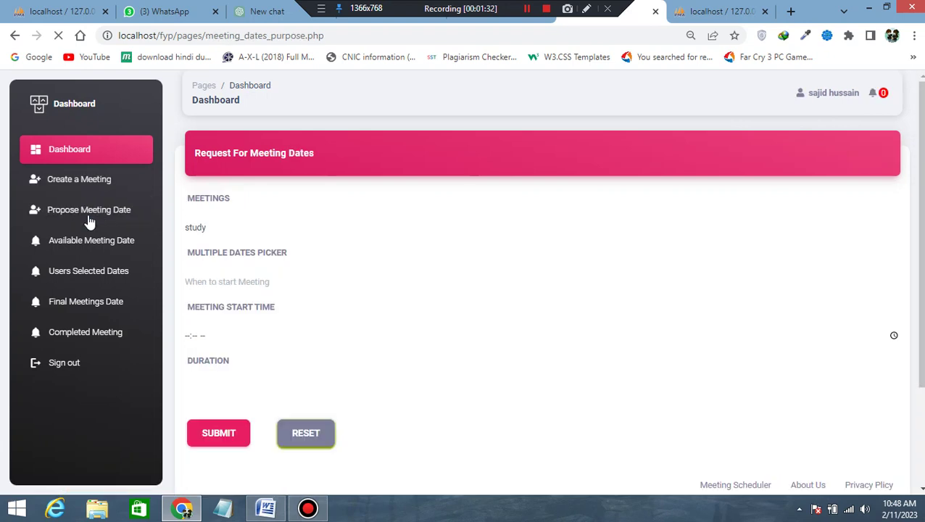
{"action": "left_click", "coordinate": [195, 284]}
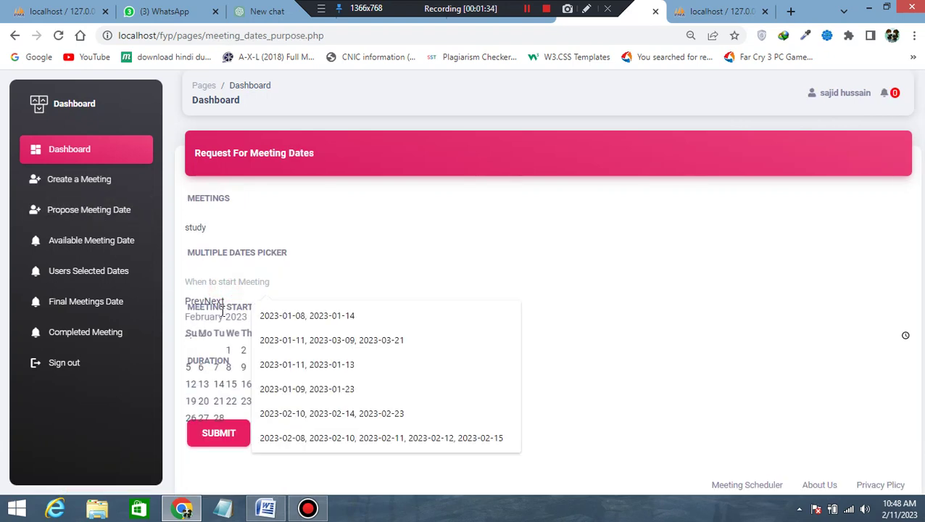
{"action": "left_click", "coordinate": [233, 184]}
{"action": "left_click", "coordinate": [211, 197]}
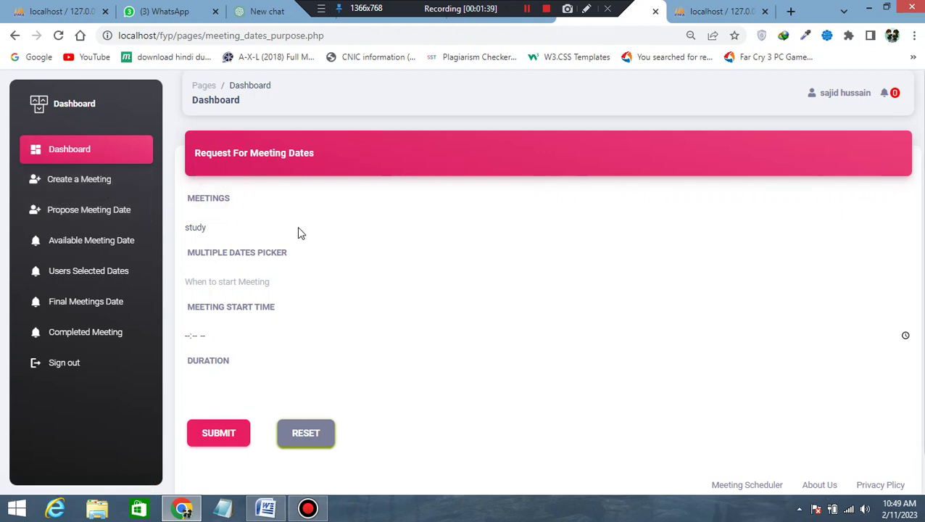
{"action": "left_click_drag", "start_coordinate": [875, 94], "coordinate": [819, 97]}
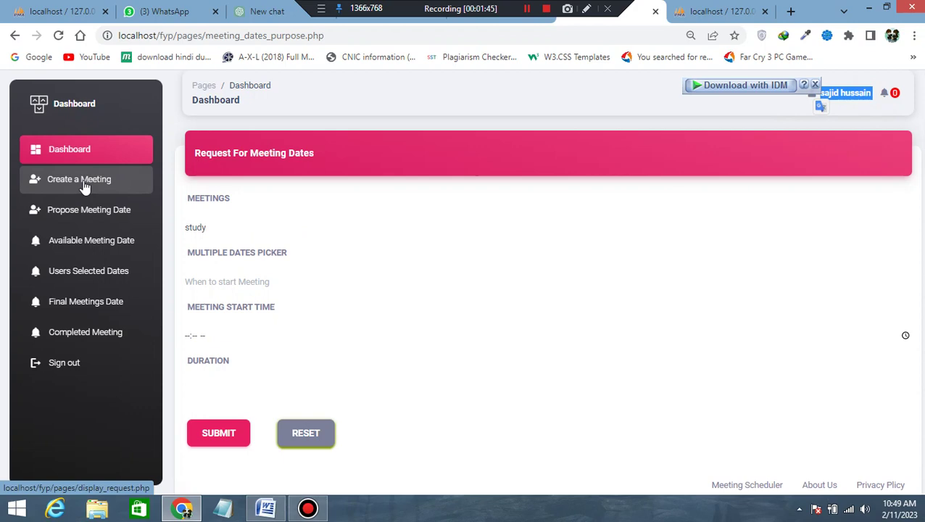
Highlight Word's requirement 2 sentence on proposing meeting dates with times, then return to Chrome.
{"action": "left_click", "coordinate": [266, 508]}
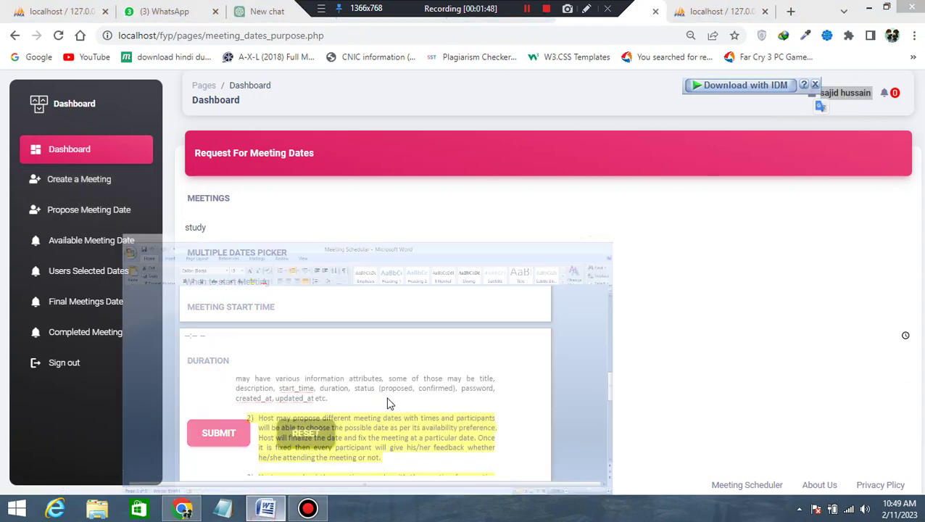
{"action": "left_click", "coordinate": [298, 365]}
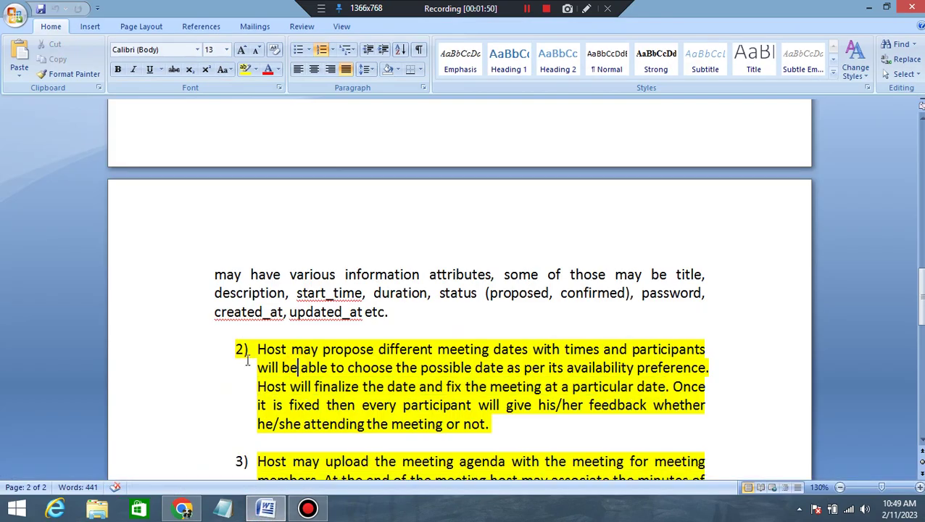
{"action": "left_click_drag", "start_coordinate": [254, 351], "coordinate": [600, 353]}
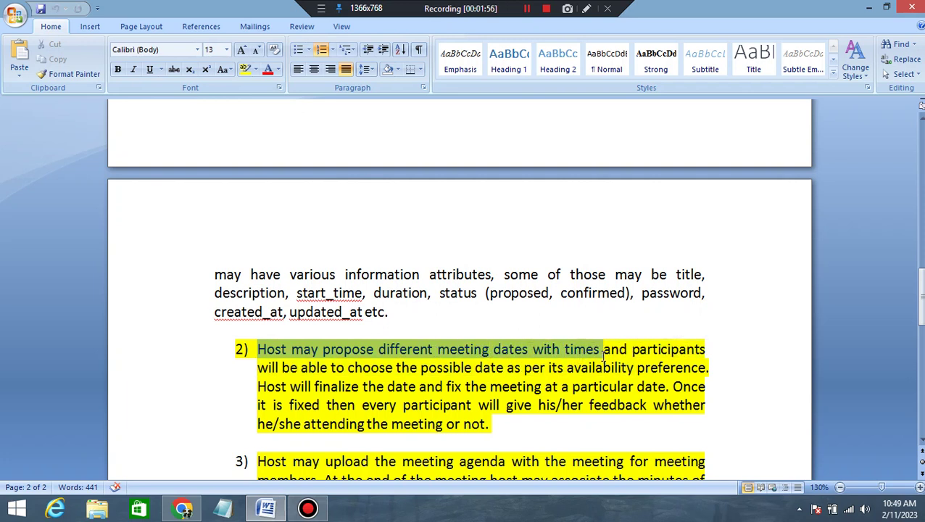
{"action": "left_click", "coordinate": [184, 510]}
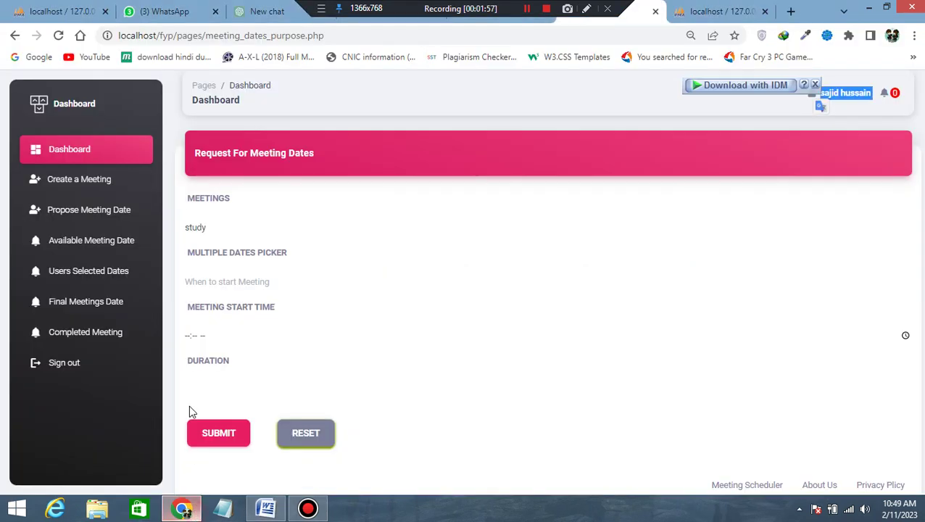
Reload the Propose Meeting Date page with 'study' kept as the selected meeting.
{"action": "left_click", "coordinate": [81, 219]}
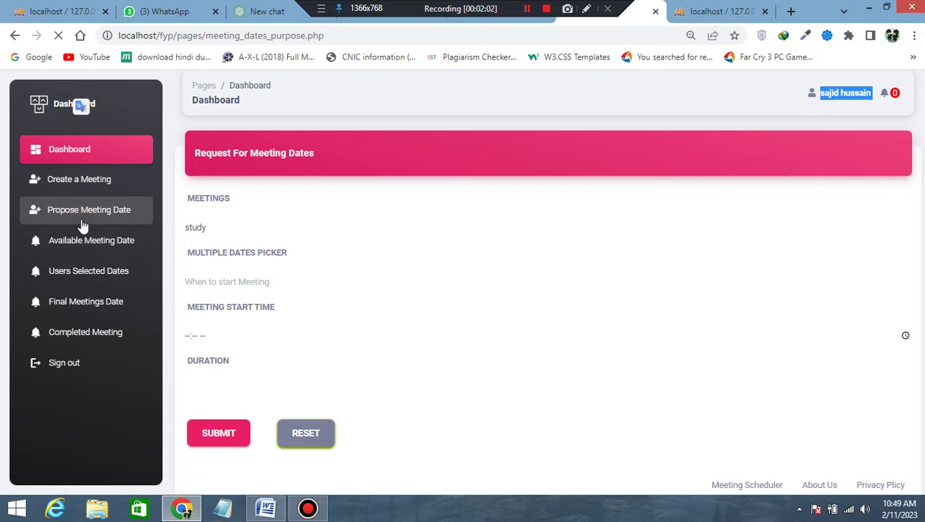
{"action": "left_click", "coordinate": [237, 232]}
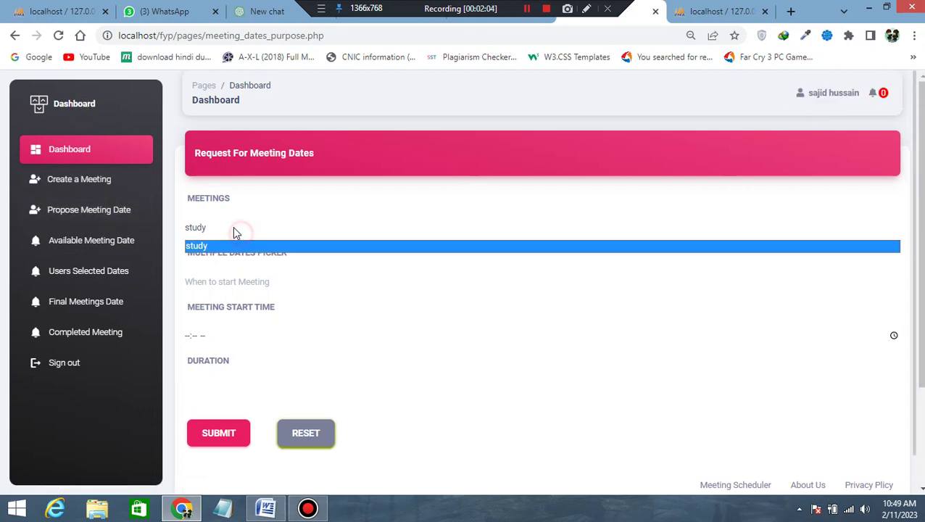
{"action": "left_click", "coordinate": [207, 233]}
{"action": "left_click", "coordinate": [207, 231]}
{"action": "left_click", "coordinate": [204, 247]}
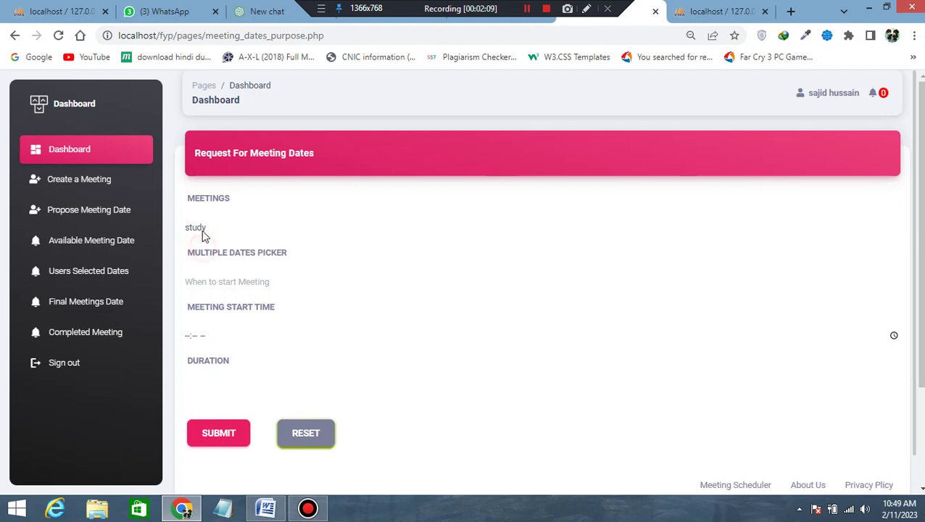
Pick 2023-02-01 through 2023-02-04 as proposed dates, then highlight Word's participant date-choice line.
{"action": "left_click", "coordinate": [221, 272]}
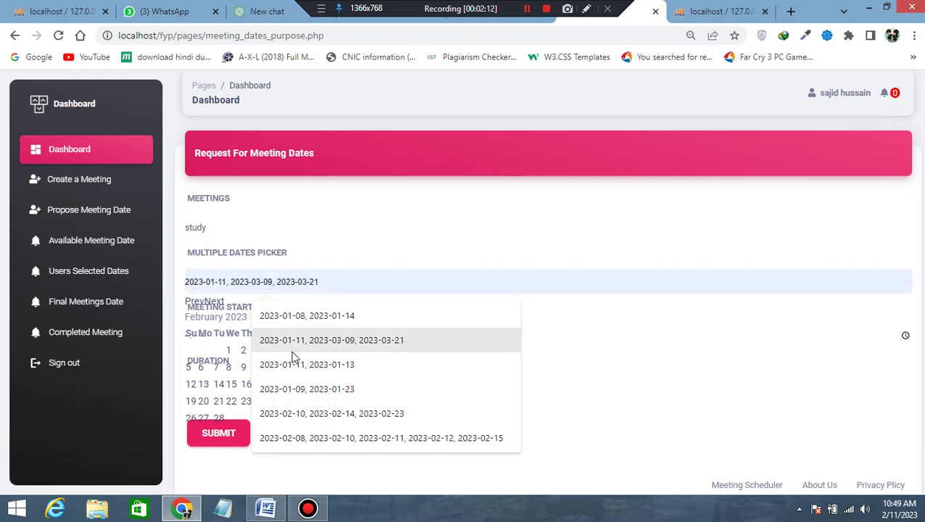
{"action": "left_click", "coordinate": [228, 352]}
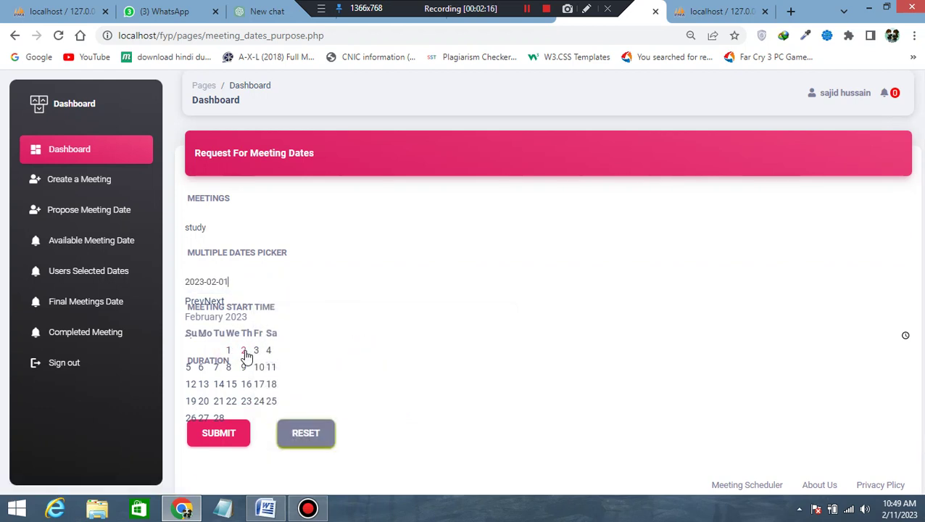
{"action": "left_click", "coordinate": [245, 353]}
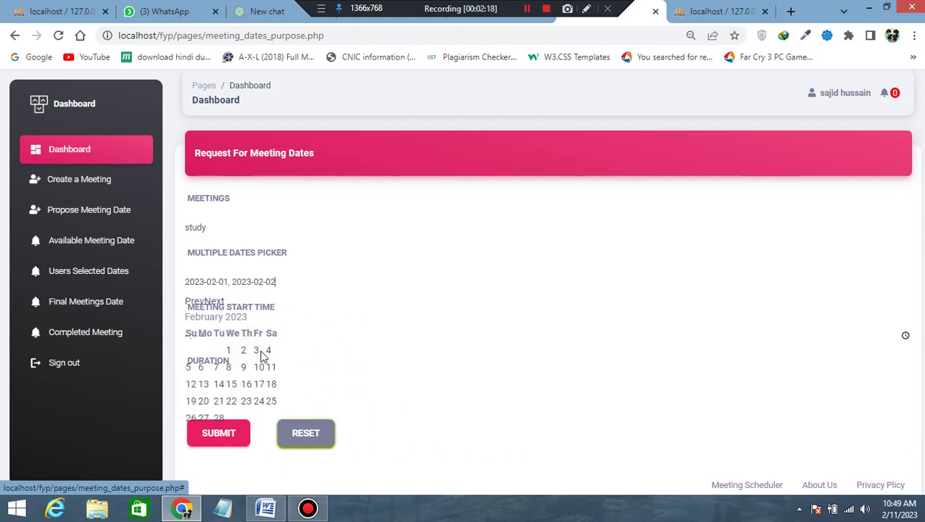
{"action": "left_click", "coordinate": [257, 353]}
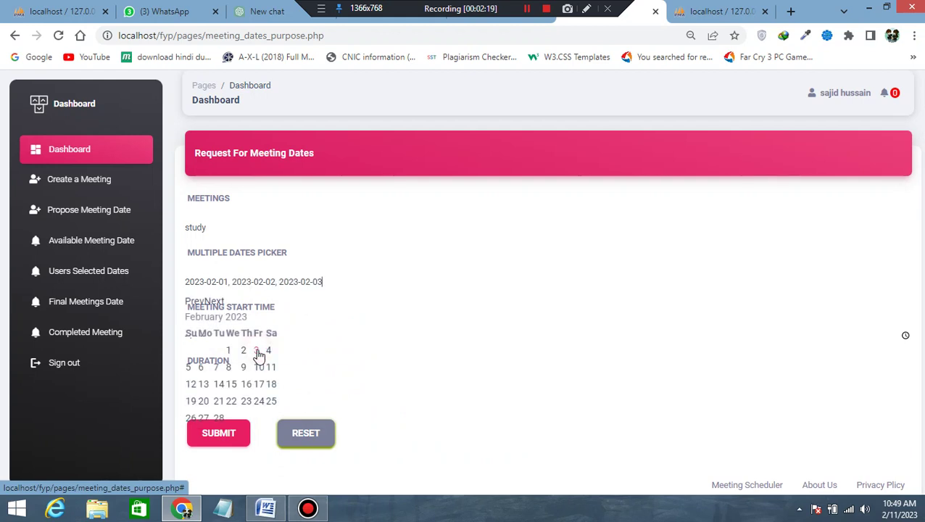
{"action": "left_click", "coordinate": [267, 352]}
{"action": "left_click", "coordinate": [396, 334]}
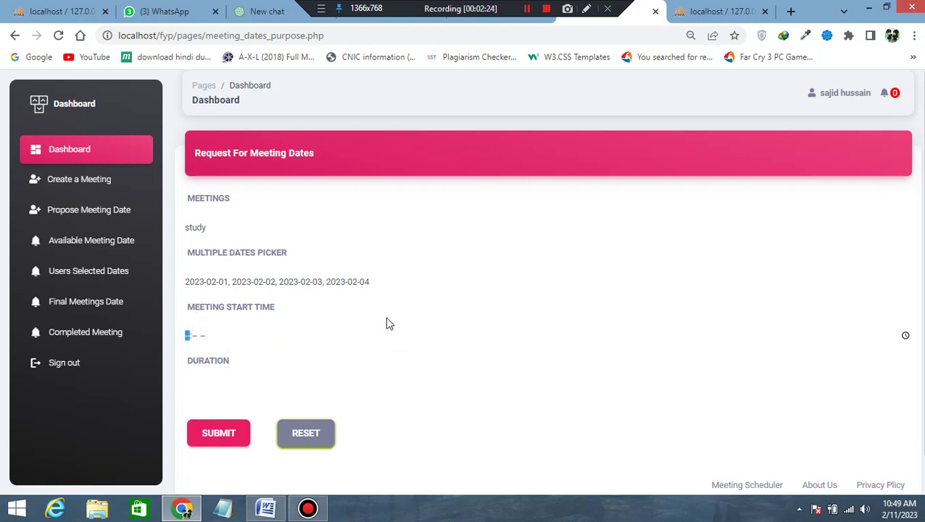
{"action": "left_click", "coordinate": [276, 510]}
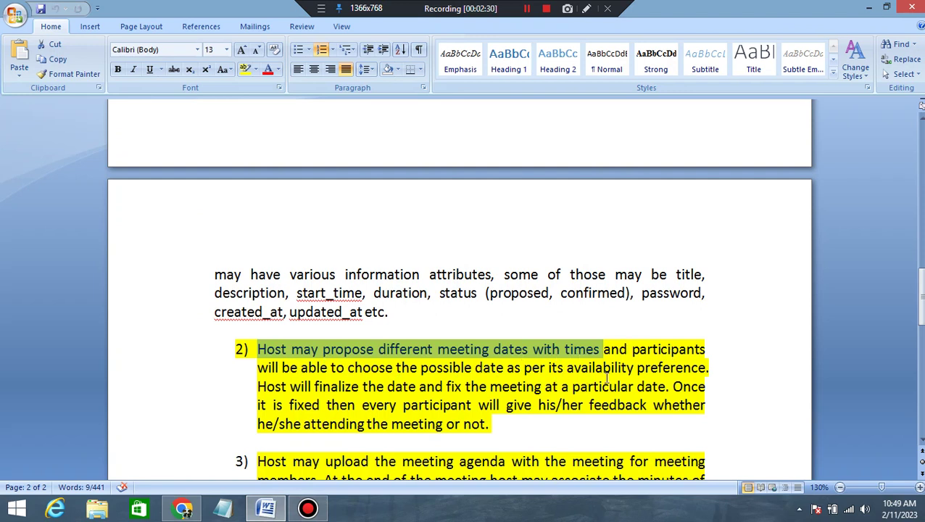
{"action": "left_click_drag", "start_coordinate": [255, 371], "coordinate": [670, 368]}
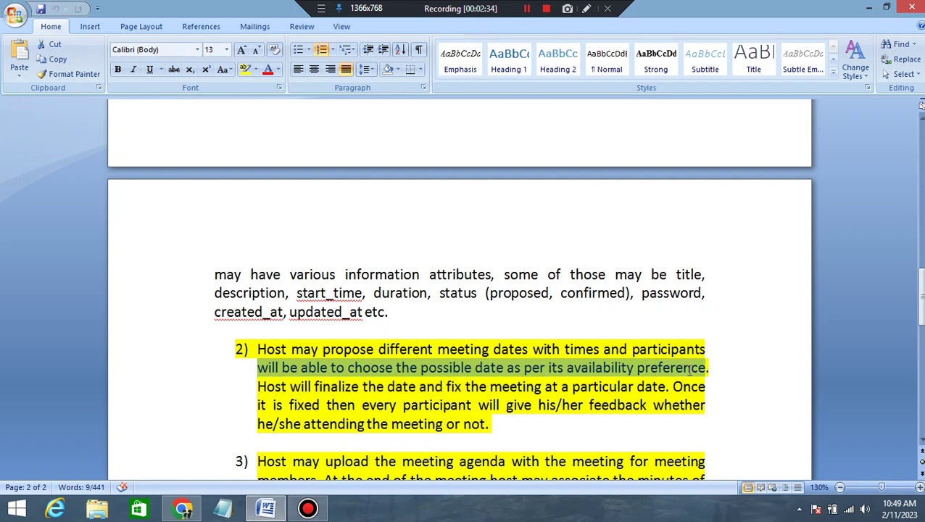
Submit the study dates with a 10:50 AM start and duration 15, confirming the success alert.
{"action": "left_click", "coordinate": [183, 508]}
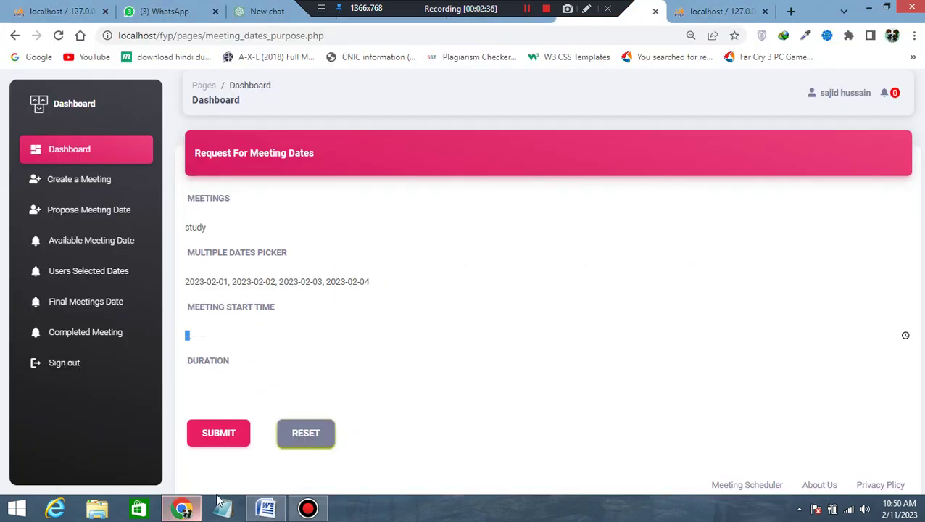
{"action": "left_click", "coordinate": [906, 336]}
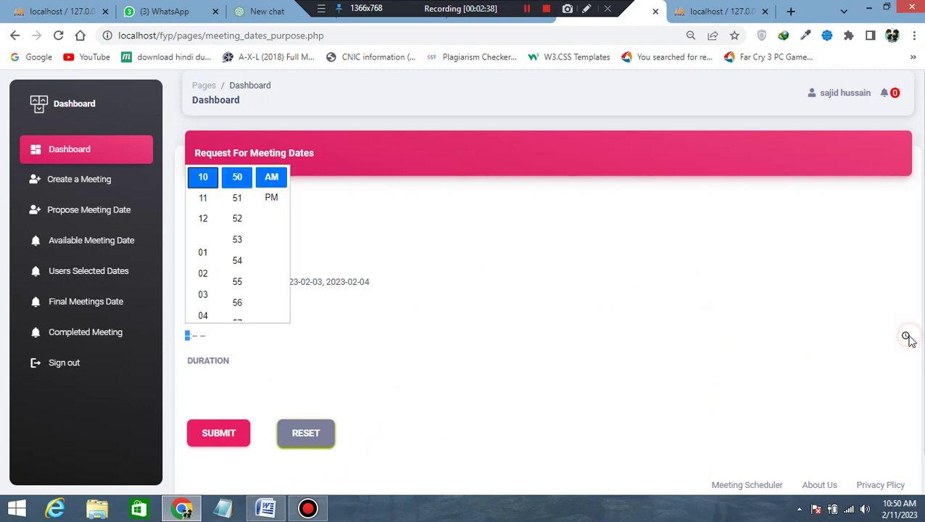
{"action": "left_click", "coordinate": [203, 176]}
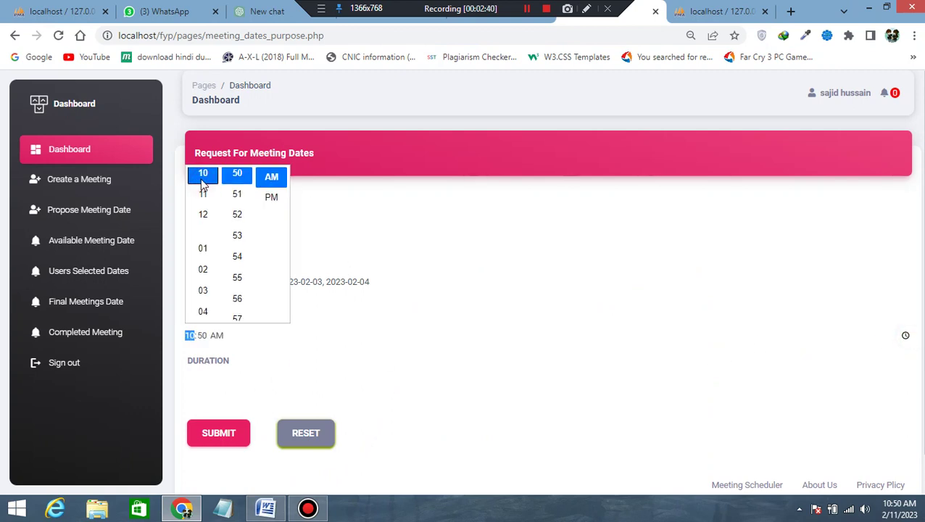
{"action": "left_click", "coordinate": [232, 382]}
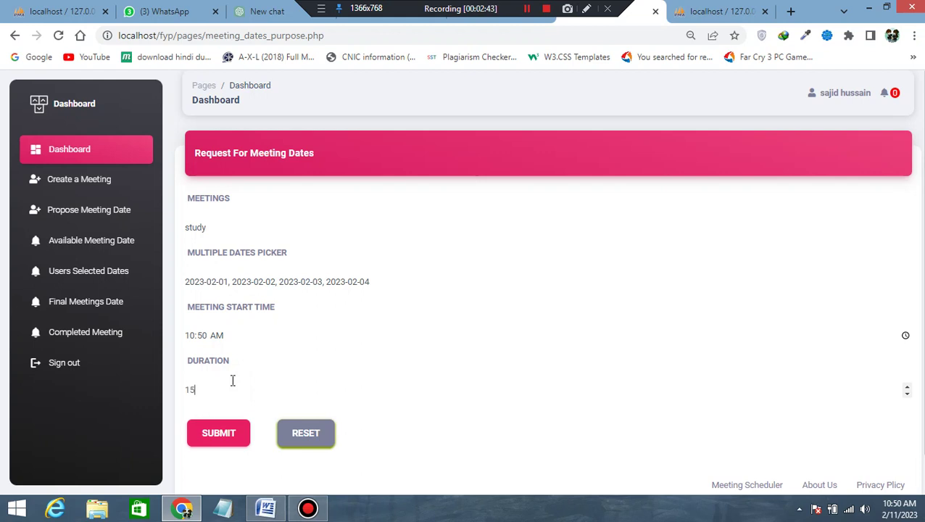
{"action": "left_click", "coordinate": [215, 440]}
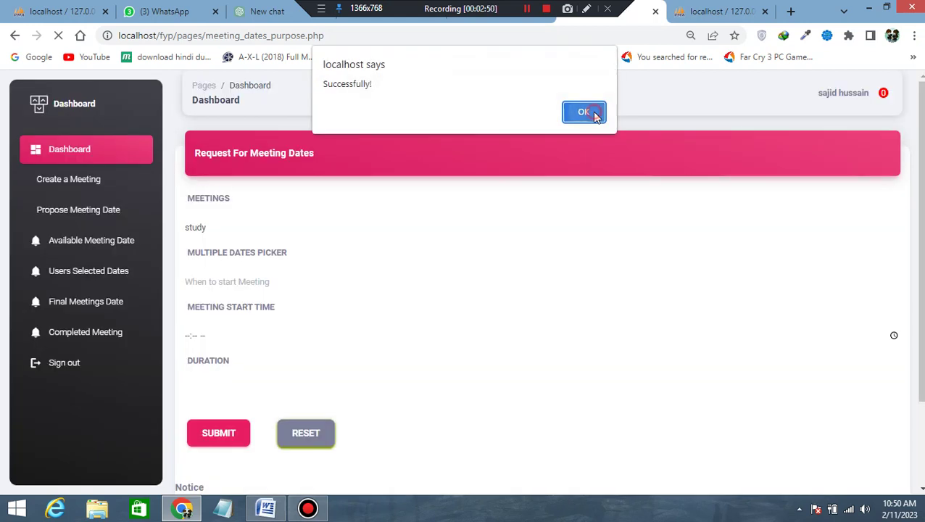
{"action": "left_click", "coordinate": [595, 117]}
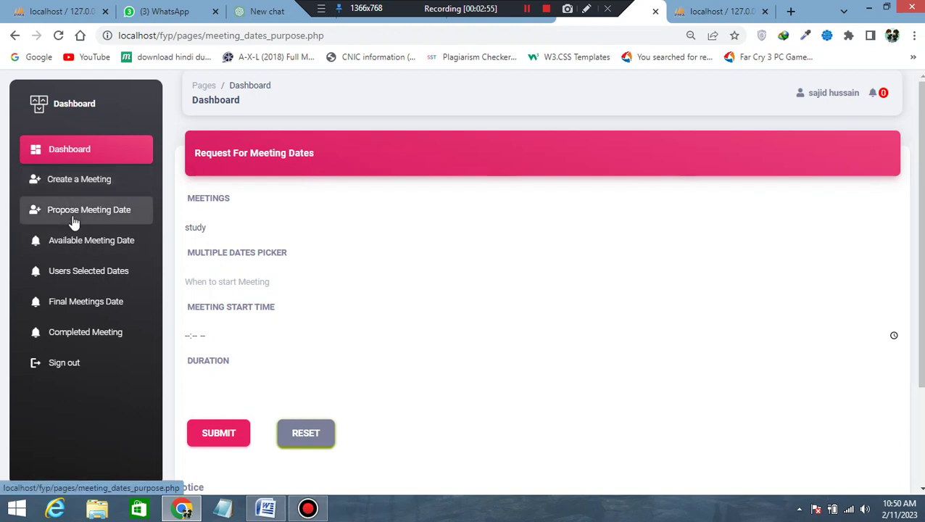
{"action": "left_click", "coordinate": [527, 8]}
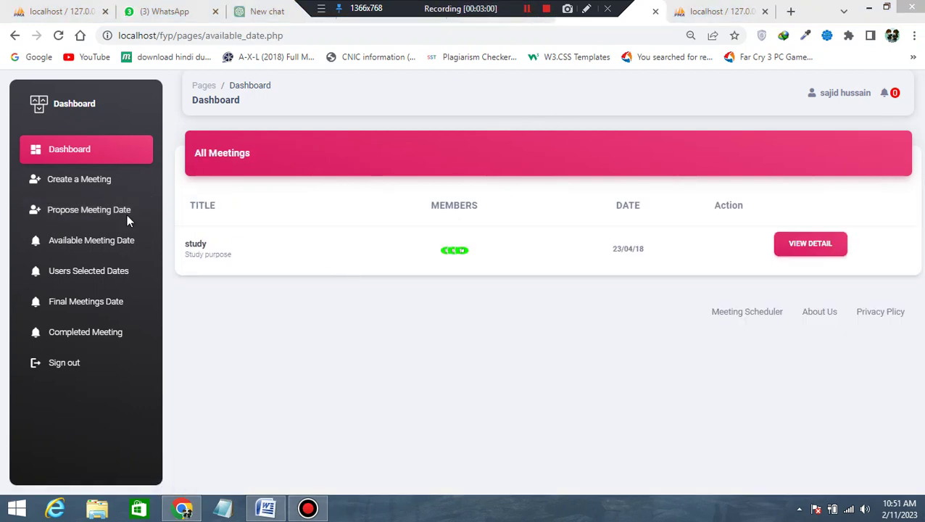
Sign out of the host account and sign in with the participant's saved e-mail and password.
{"action": "left_click", "coordinate": [74, 211]}
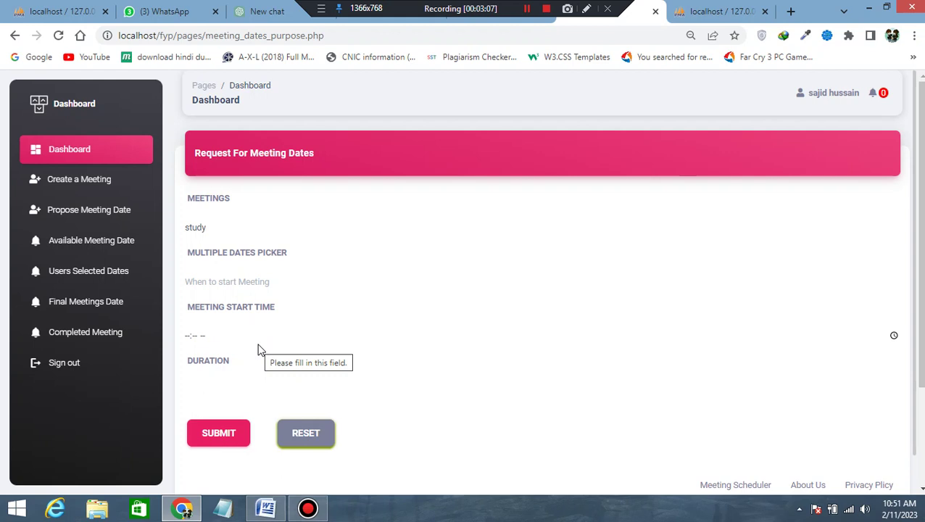
{"action": "left_click", "coordinate": [70, 365]}
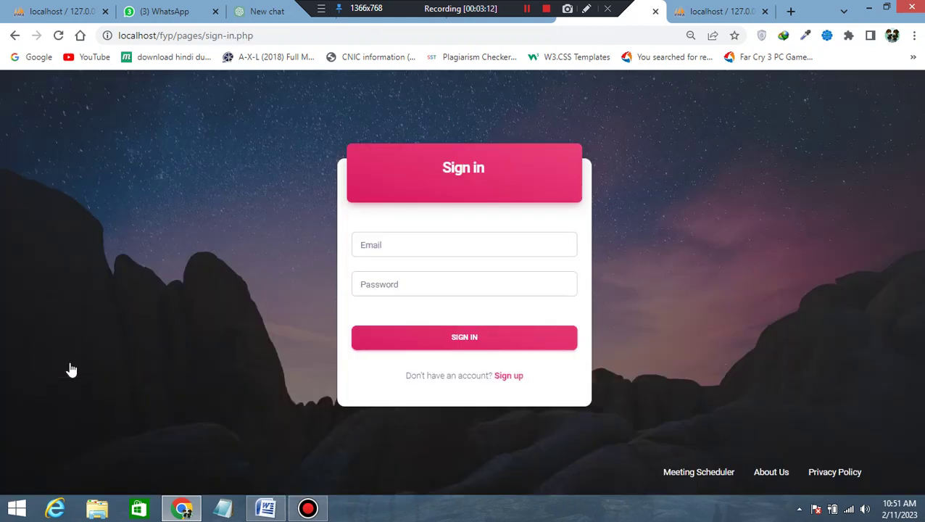
{"action": "left_click", "coordinate": [388, 244]}
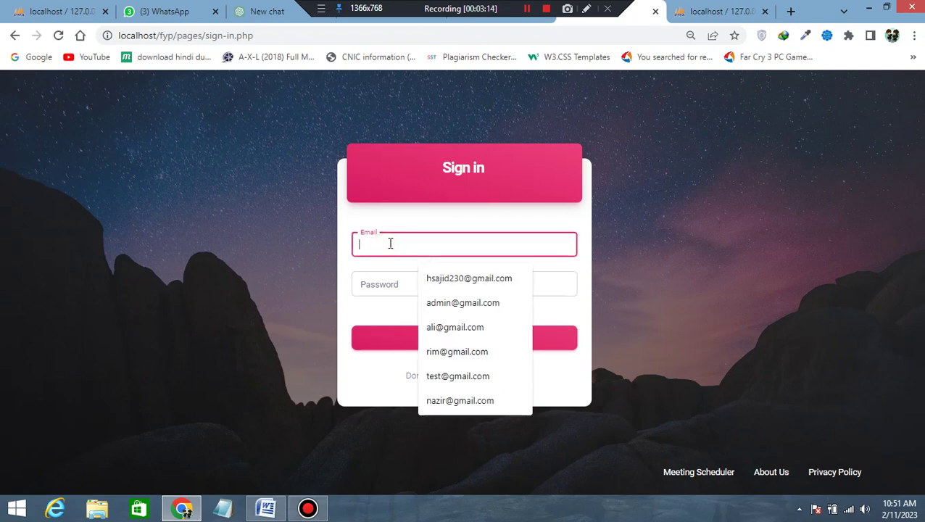
{"action": "left_click", "coordinate": [441, 304]}
{"action": "left_click", "coordinate": [401, 285]}
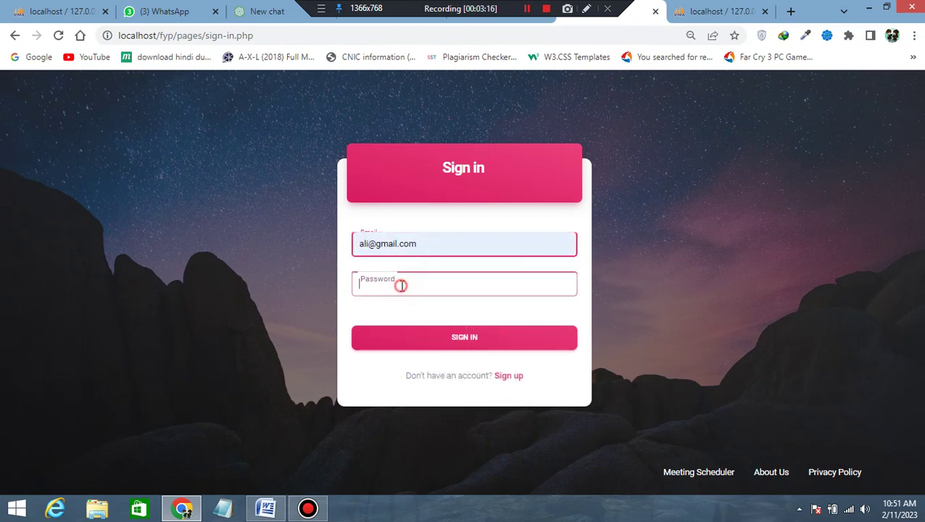
{"action": "type", "text": "123"}
{"action": "left_click", "coordinate": [418, 341]}
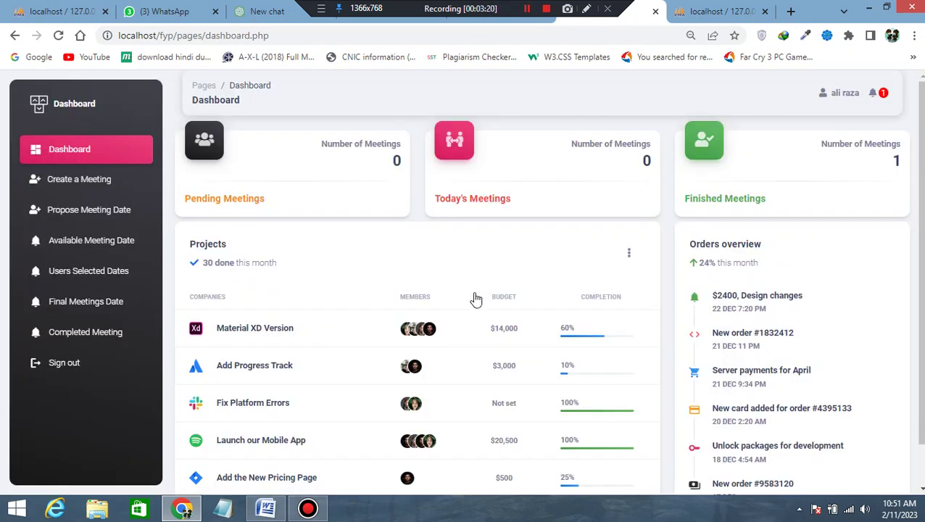
Check the new notification and open study's available-dates page to view the offered dates.
{"action": "left_click", "coordinate": [883, 95]}
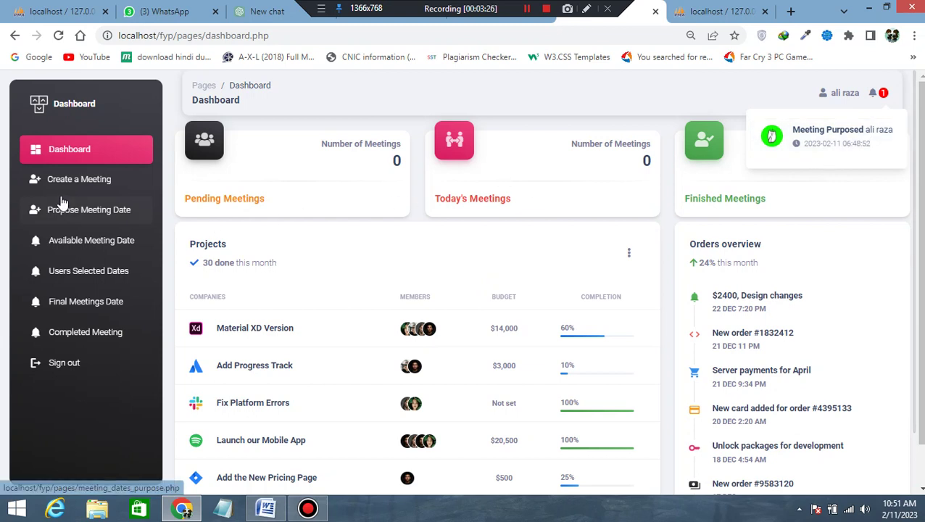
{"action": "left_click", "coordinate": [93, 251]}
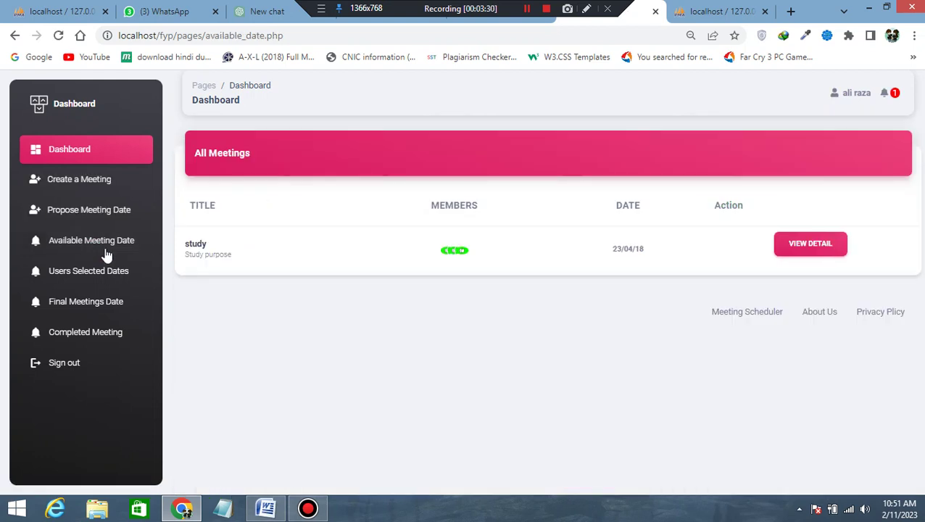
{"action": "left_click", "coordinate": [787, 254]}
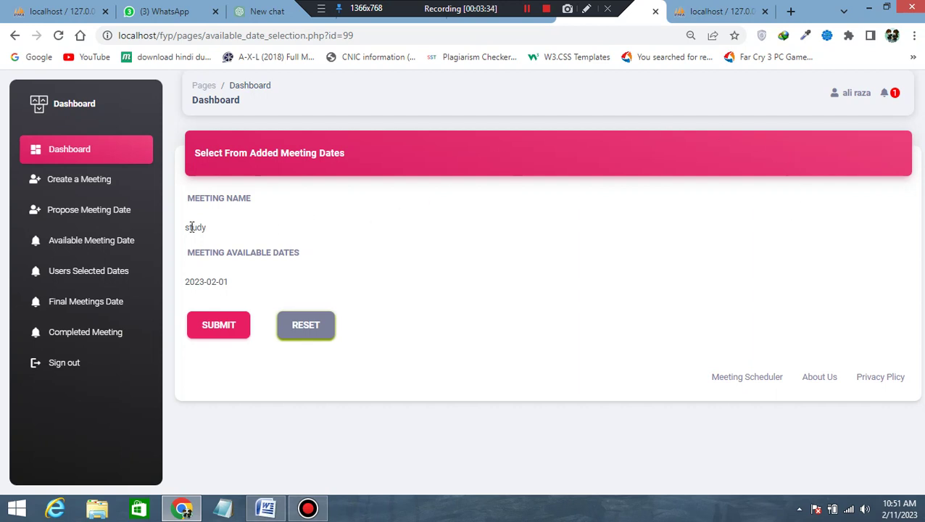
{"action": "left_click", "coordinate": [206, 283]}
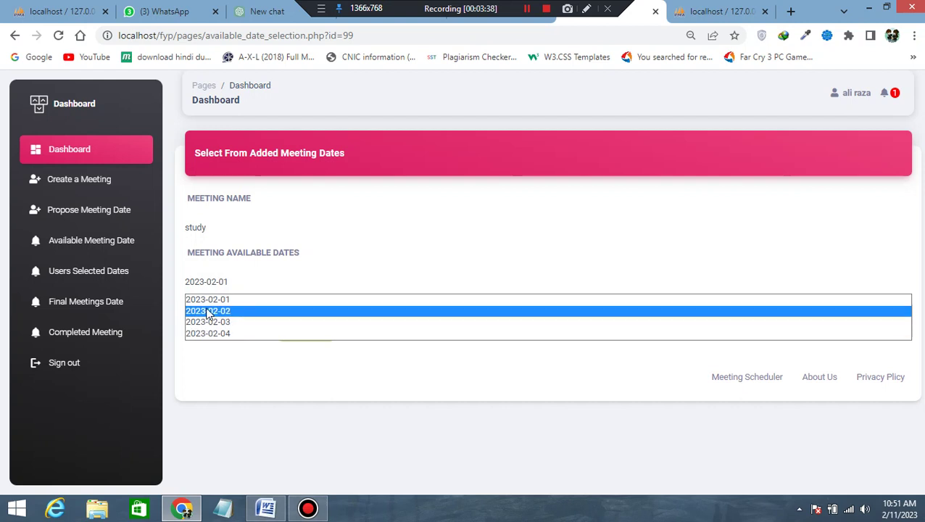
{"action": "left_click", "coordinate": [225, 384]}
{"action": "left_click", "coordinate": [266, 507]}
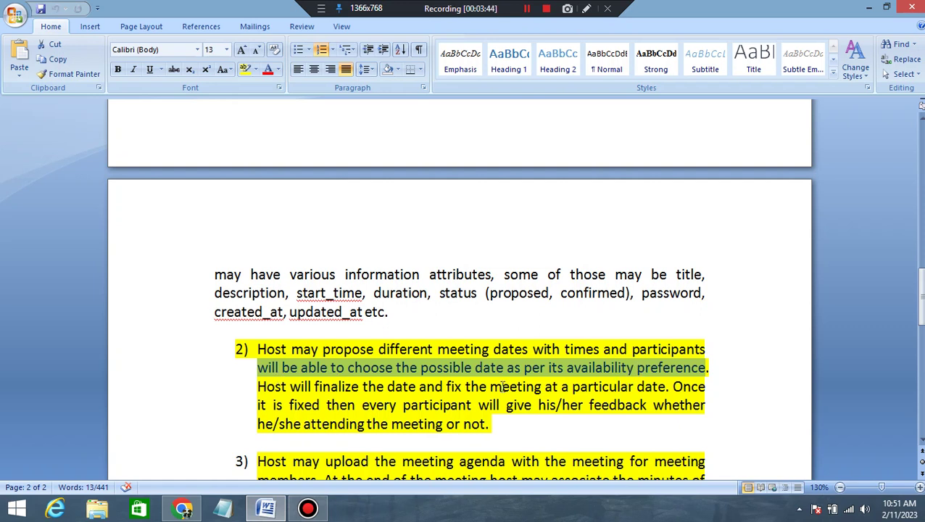
{"action": "left_click", "coordinate": [256, 368]}
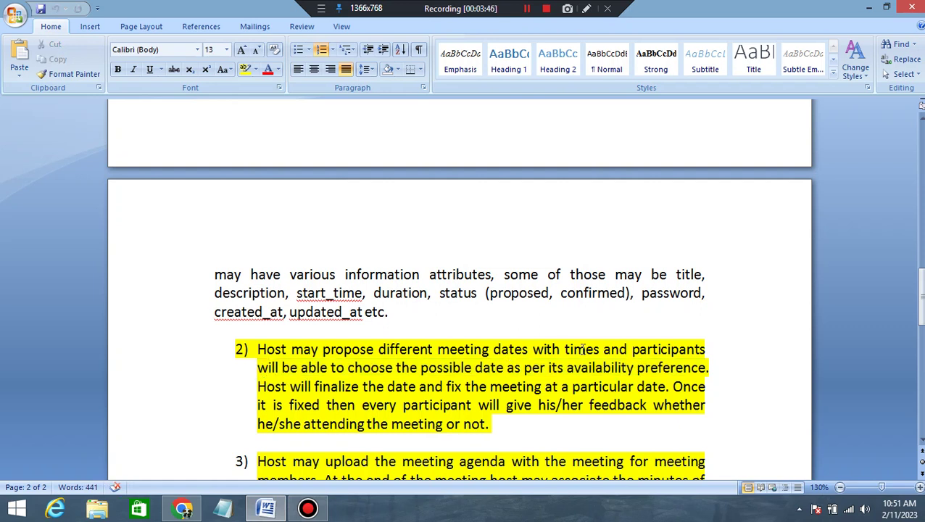
{"action": "left_click_drag", "start_coordinate": [259, 369], "coordinate": [672, 372]}
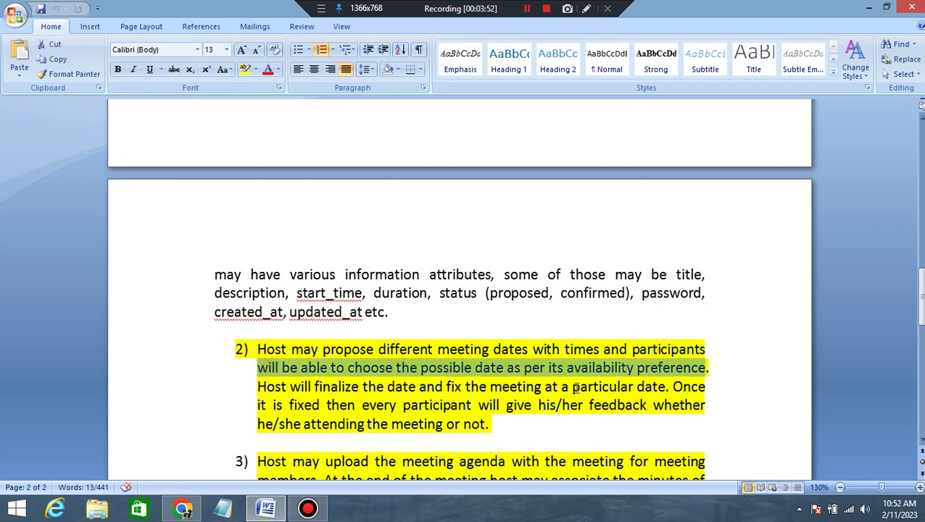
{"action": "left_click", "coordinate": [183, 507]}
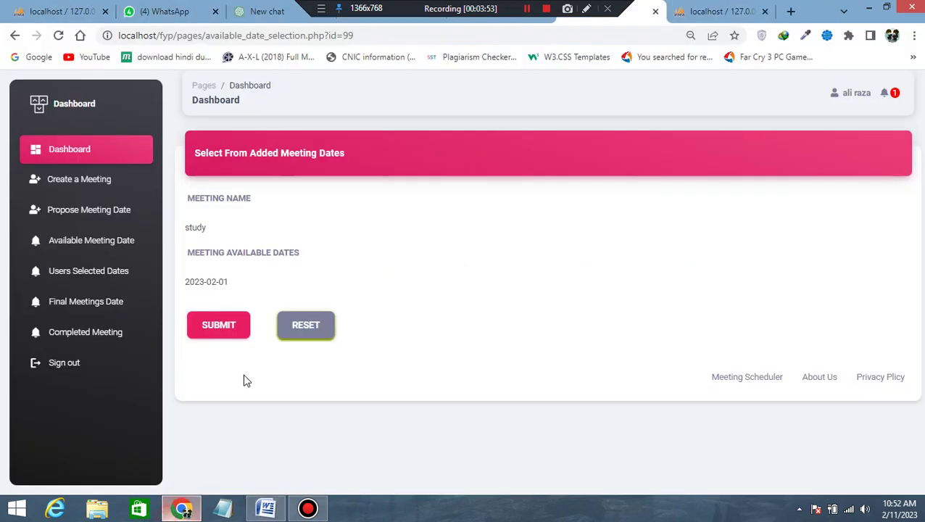
Choose and submit 2023-02-02 as the participant's date, then open study's meeting details.
{"action": "left_click", "coordinate": [230, 287]}
{"action": "left_click", "coordinate": [227, 312]}
{"action": "left_click", "coordinate": [219, 328]}
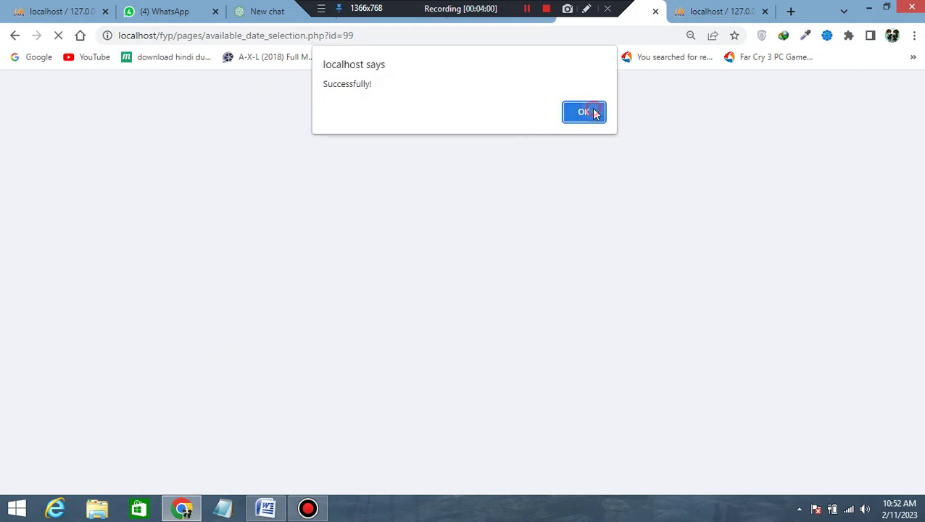
{"action": "left_click", "coordinate": [595, 113]}
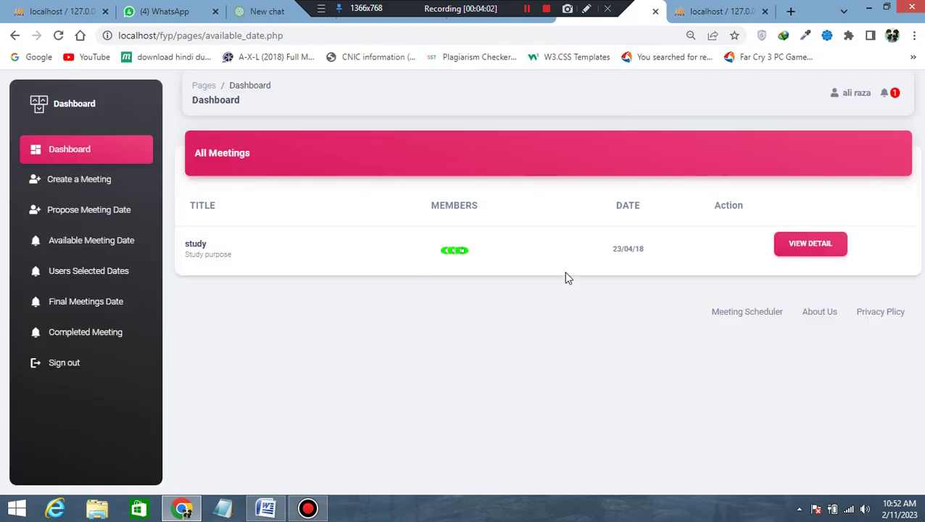
{"action": "left_click", "coordinate": [808, 258]}
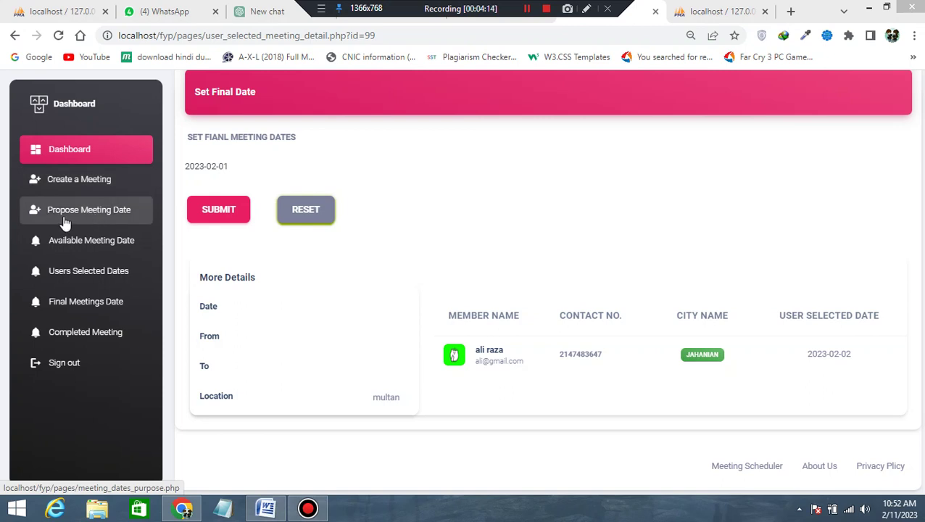
Go to Propose Meeting Date, then the Available Meeting Date list for the study meeting.
{"action": "left_click", "coordinate": [114, 217]}
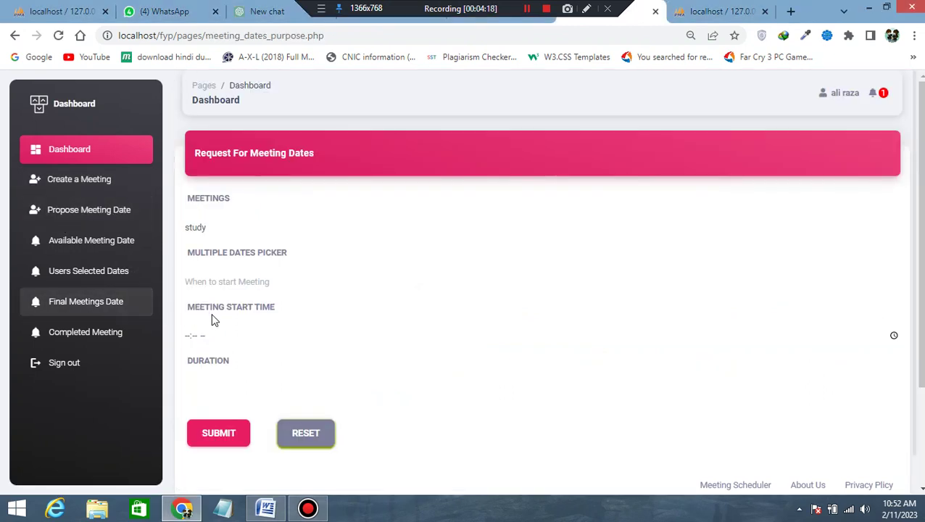
{"action": "left_click", "coordinate": [66, 246]}
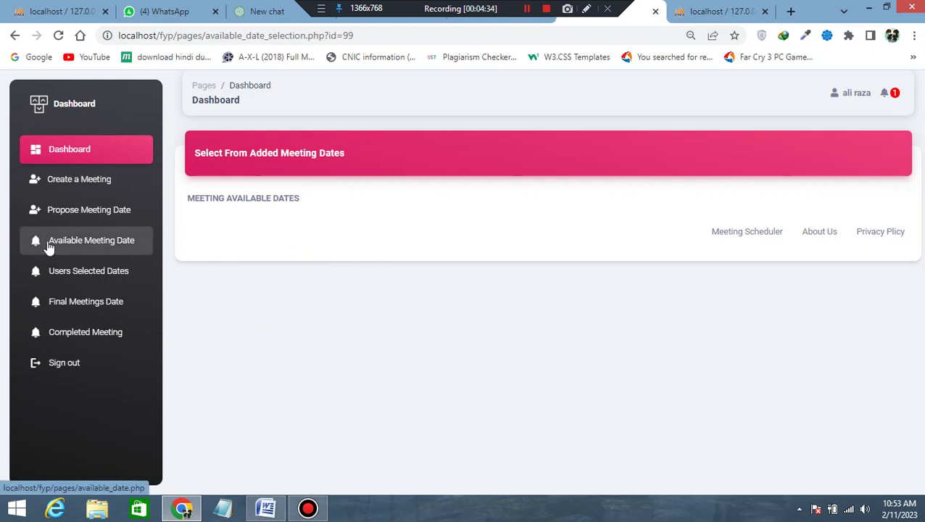
{"action": "left_click", "coordinate": [68, 283]}
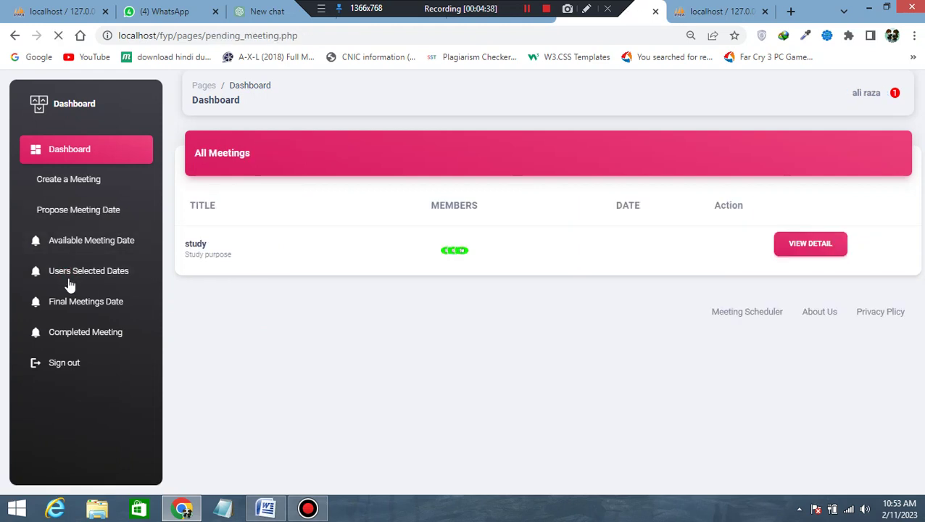
{"action": "left_click", "coordinate": [791, 247]}
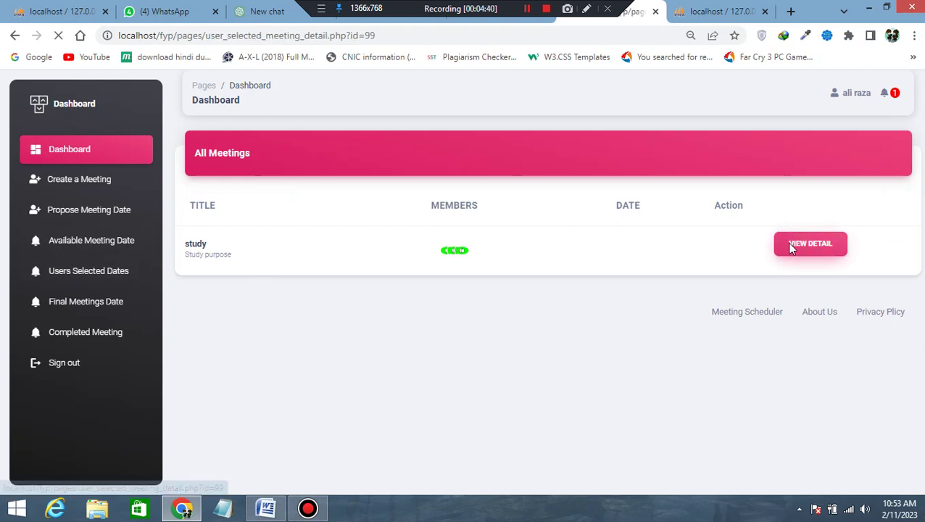
{"action": "scroll", "coordinate": [591, 299], "scroll_direction": "down", "scroll_amount": 1}
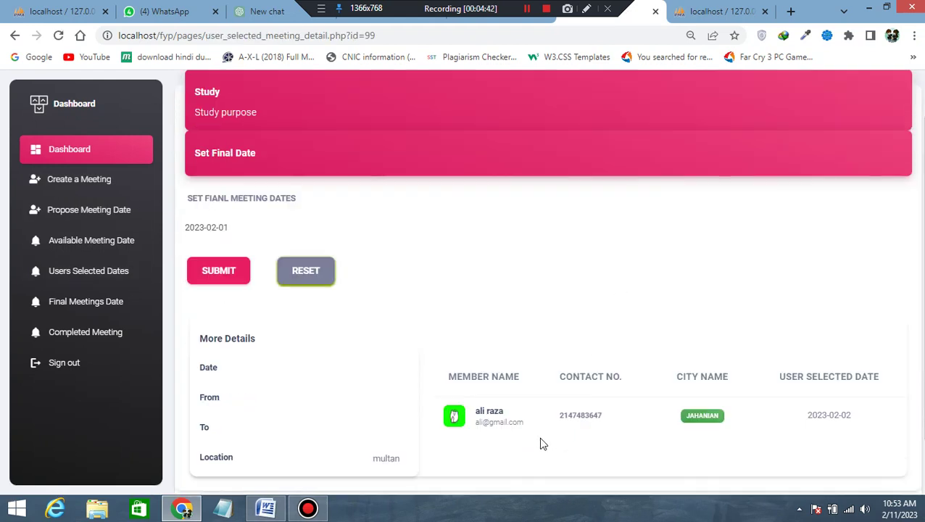
{"action": "left_click_drag", "start_coordinate": [476, 412], "coordinate": [517, 416]}
{"action": "scroll", "coordinate": [532, 426], "scroll_direction": "up", "scroll_amount": 1}
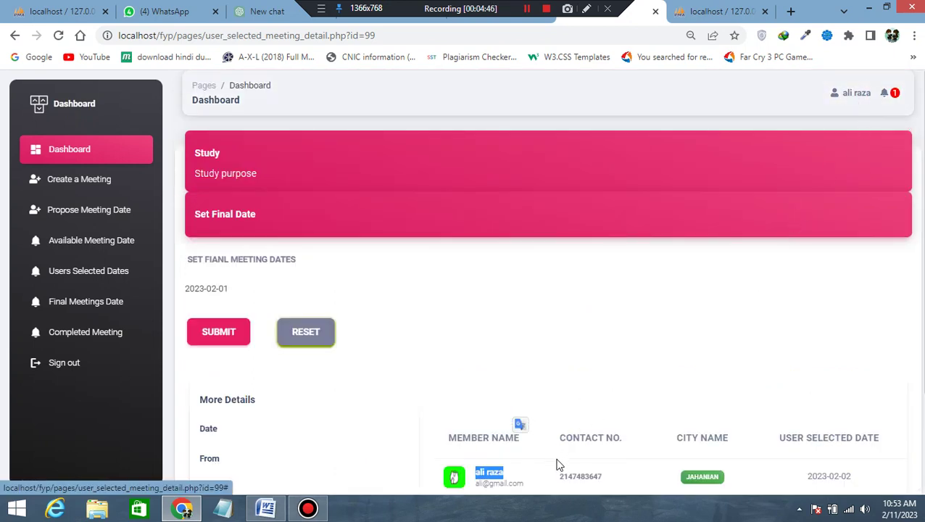
{"action": "scroll", "coordinate": [710, 366], "scroll_direction": "down", "scroll_amount": 2}
{"action": "left_click_drag", "start_coordinate": [806, 345], "coordinate": [857, 350]}
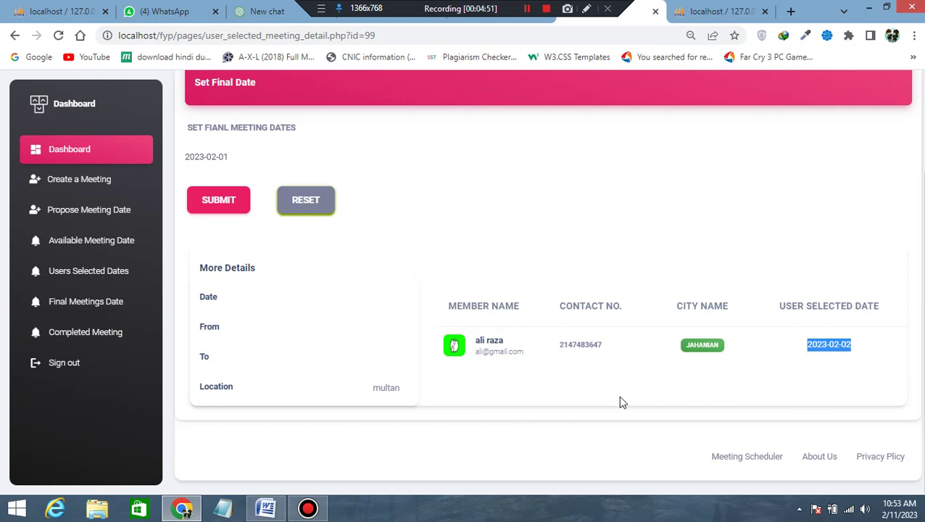
{"action": "scroll", "coordinate": [448, 78], "scroll_direction": "up", "scroll_amount": 1}
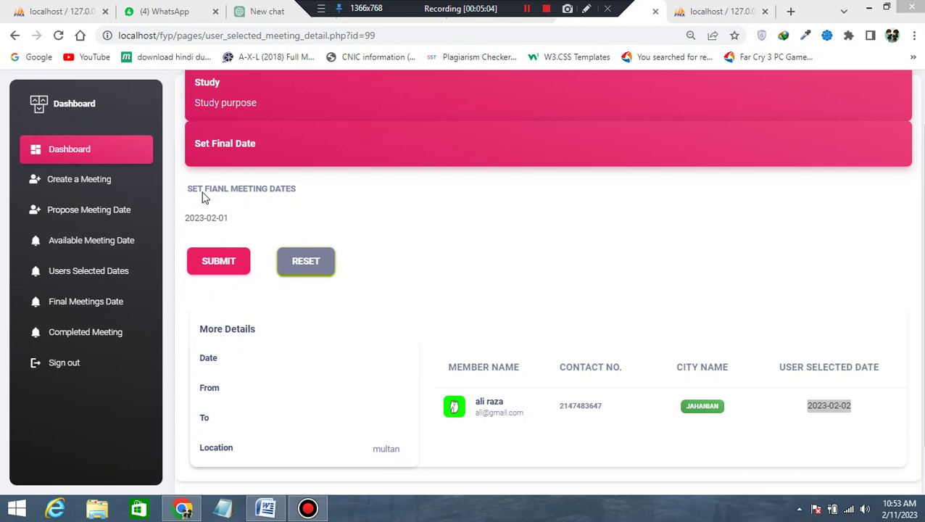
{"action": "left_click", "coordinate": [257, 219]}
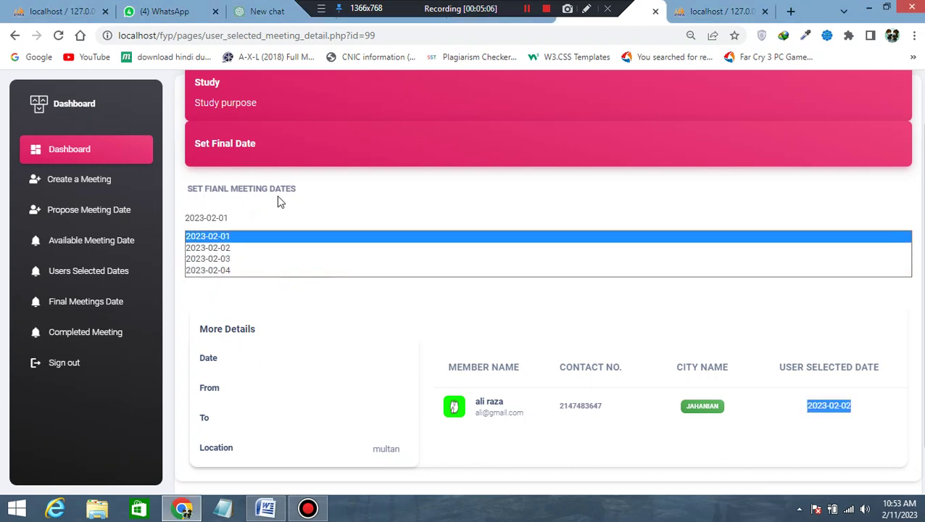
{"action": "left_click", "coordinate": [278, 198]}
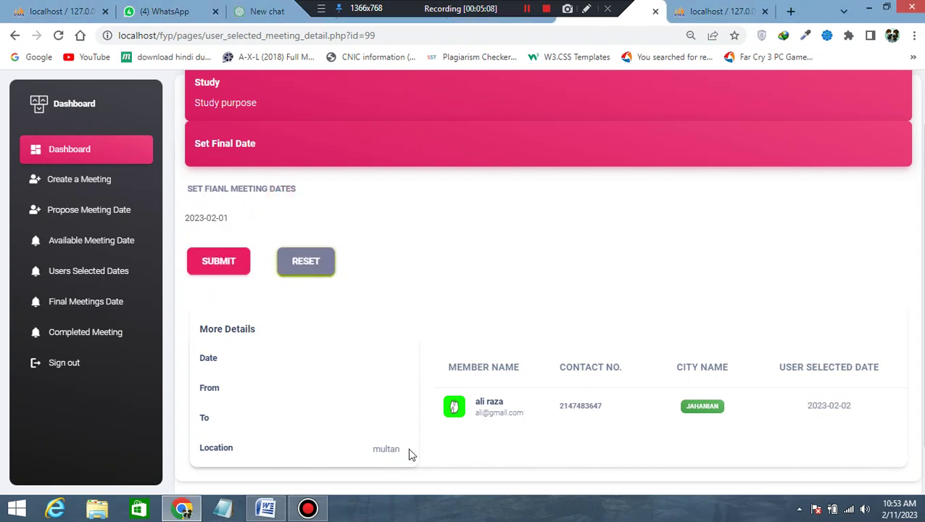
{"action": "left_click_drag", "start_coordinate": [478, 401], "coordinate": [508, 411]}
{"action": "scroll", "coordinate": [870, 102], "scroll_direction": "up", "scroll_amount": 2}
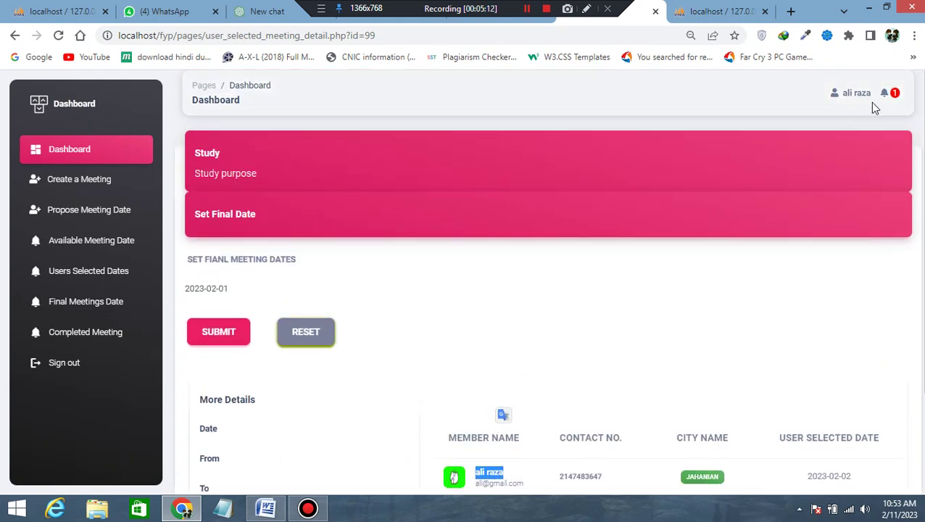
{"action": "left_click", "coordinate": [885, 93]}
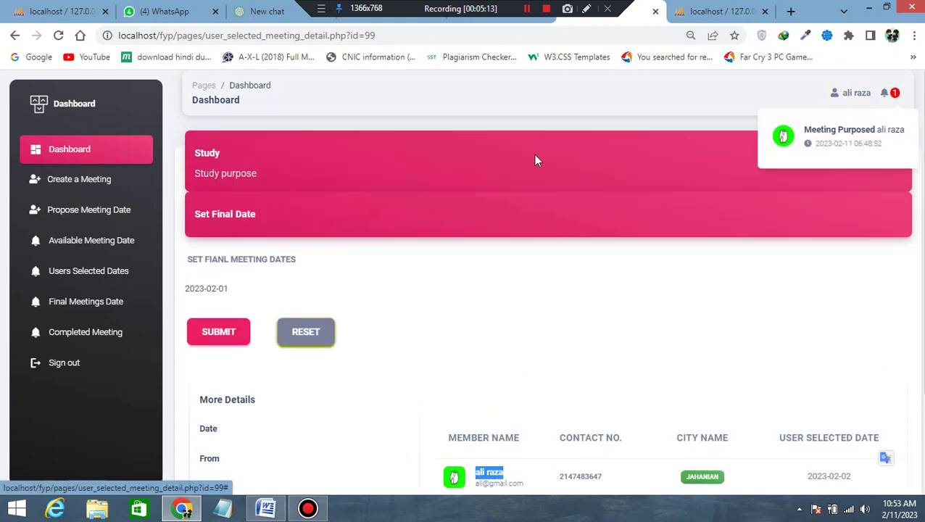
Sign out and sign back in as another member with the saved e-mail and password.
{"action": "left_click", "coordinate": [56, 367]}
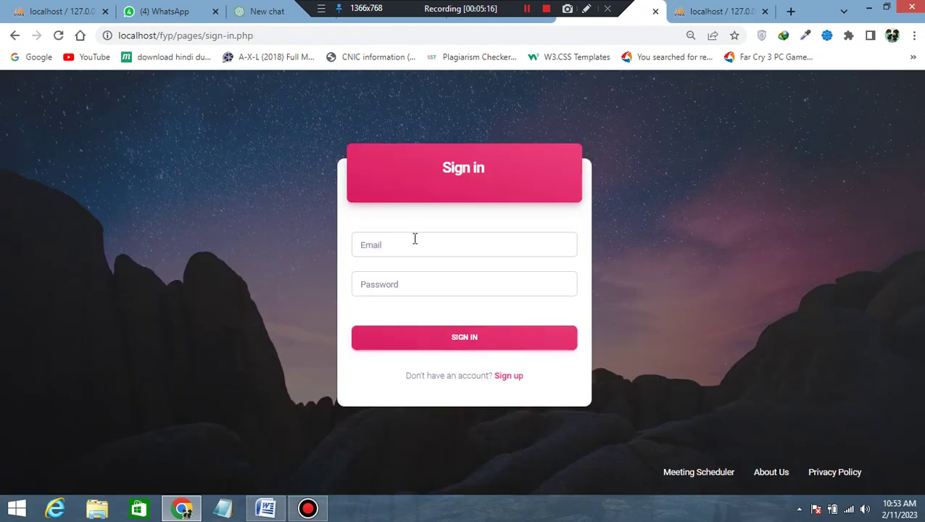
{"action": "left_click", "coordinate": [415, 242]}
{"action": "type", "text": "h"}
{"action": "left_click", "coordinate": [457, 276]}
{"action": "left_click", "coordinate": [370, 283]}
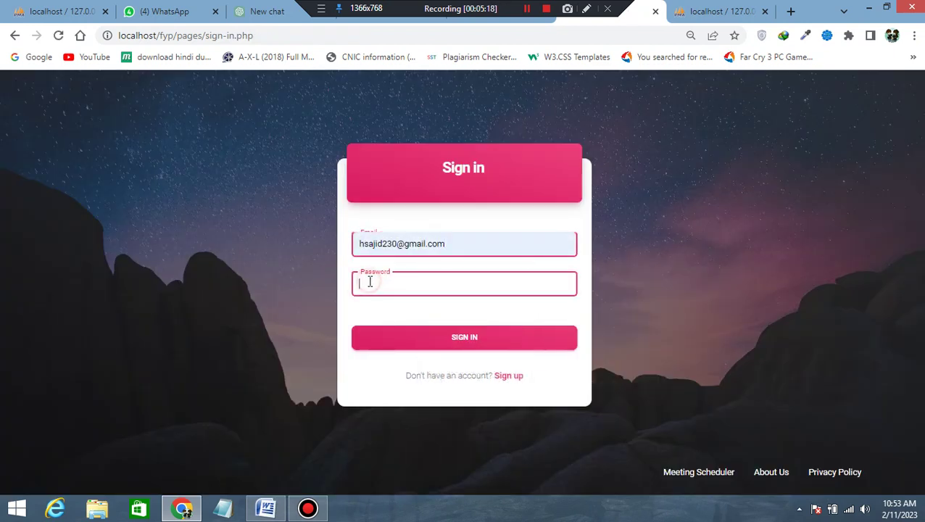
{"action": "type", "text": "123"}
{"action": "left_click", "coordinate": [410, 336]}
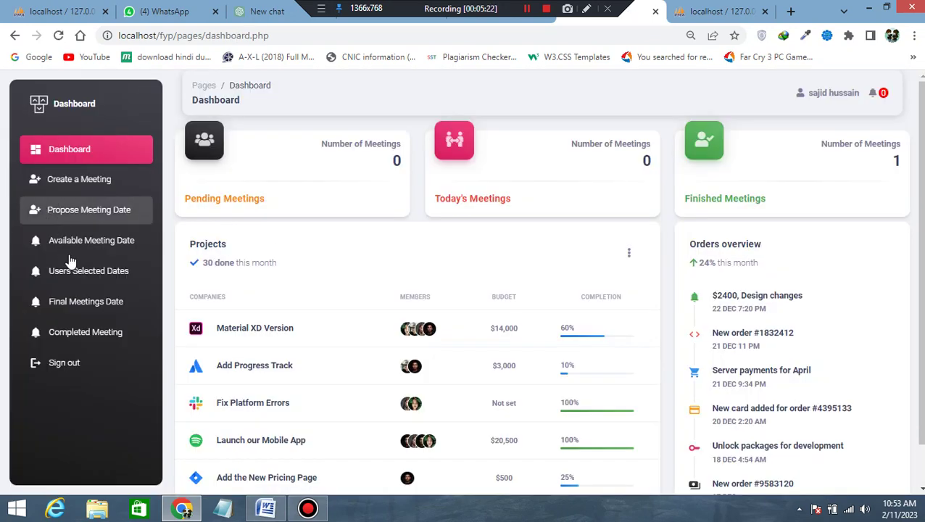
Check the study meeting's details under Final Meetings Date, then open Users Selected Dates.
{"action": "left_click", "coordinate": [72, 305]}
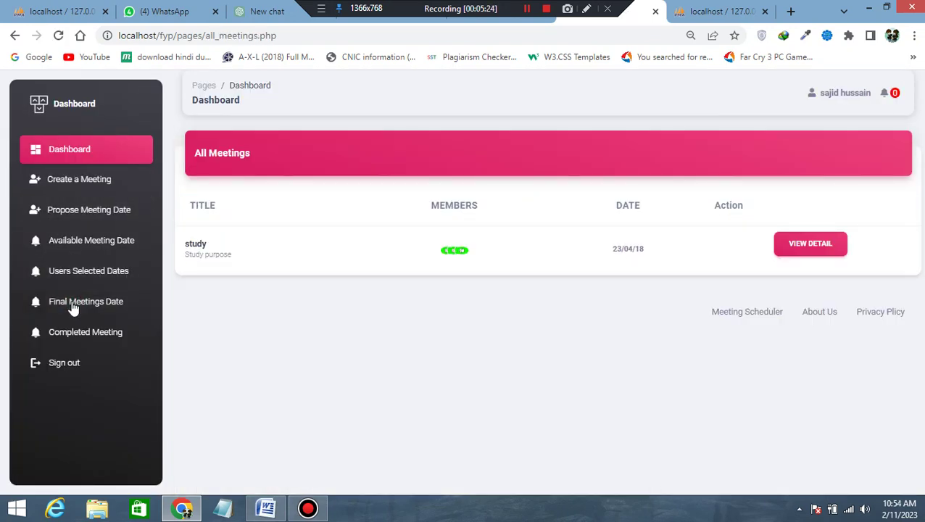
{"action": "left_click", "coordinate": [810, 242]}
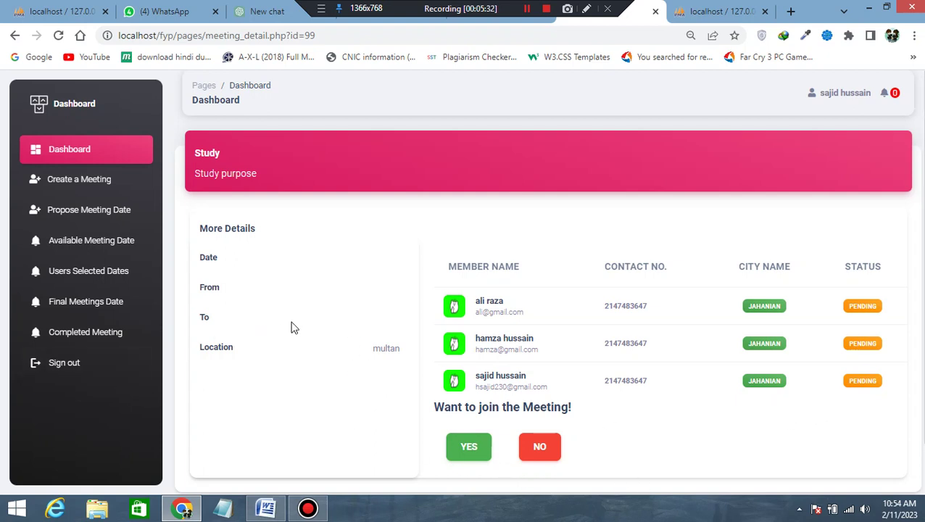
{"action": "left_click", "coordinate": [81, 319]}
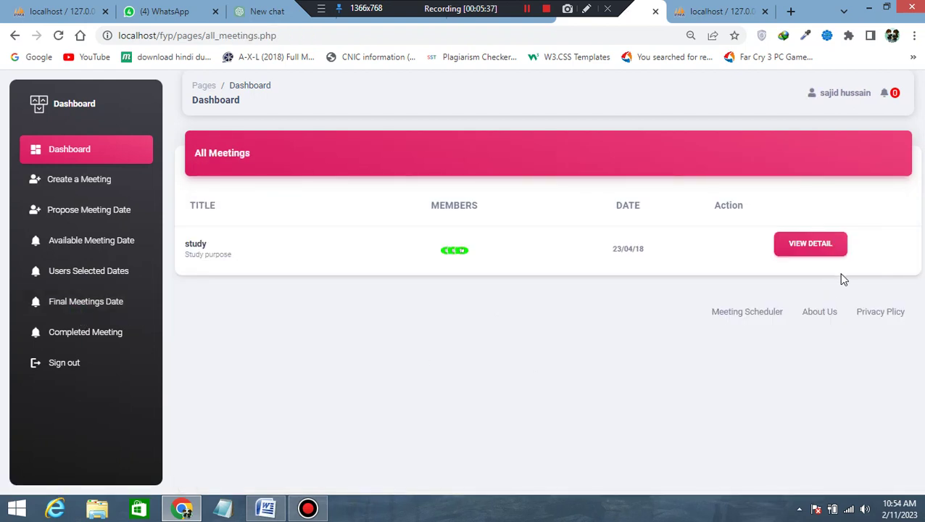
{"action": "left_click", "coordinate": [783, 248]}
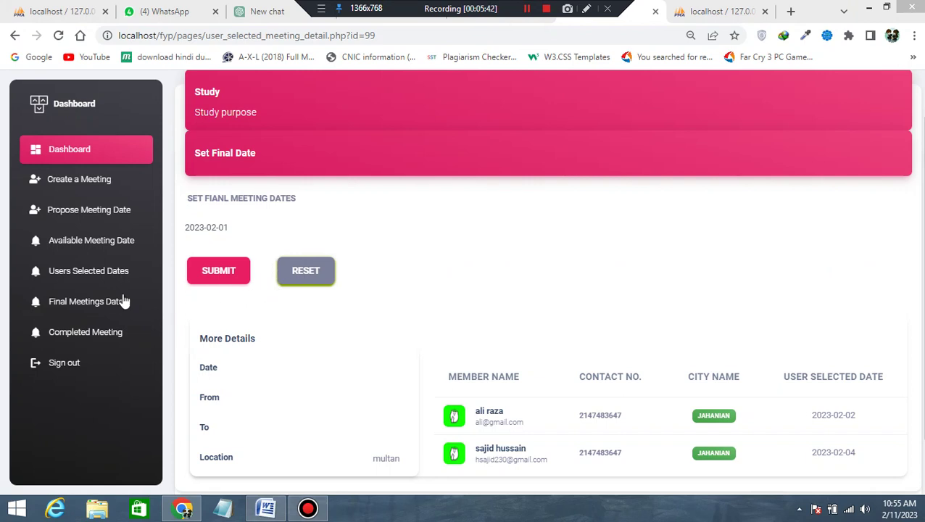
{"action": "left_click", "coordinate": [67, 275]}
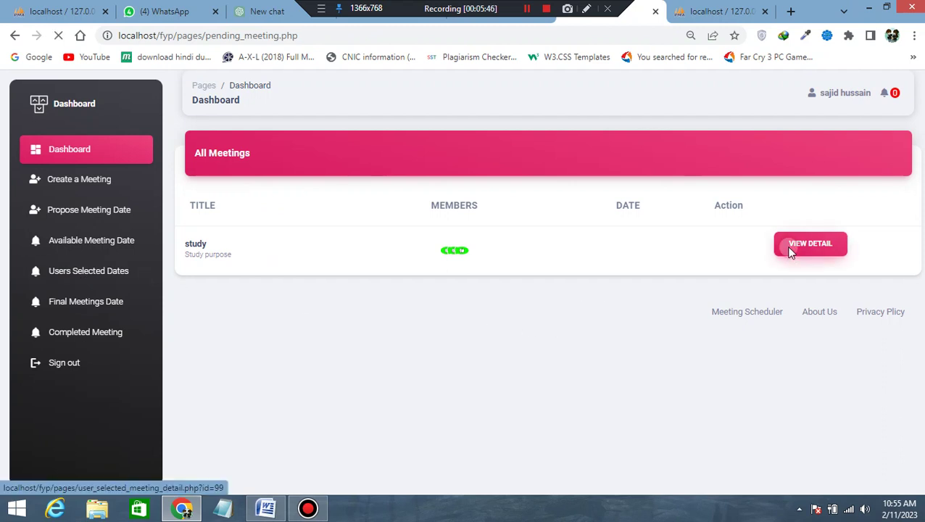
Review the study meeting's member choices: 2023-02-02 and 2023-02-04.
{"action": "left_click", "coordinate": [793, 249]}
{"action": "scroll", "coordinate": [746, 391], "scroll_direction": "down", "scroll_amount": 2}
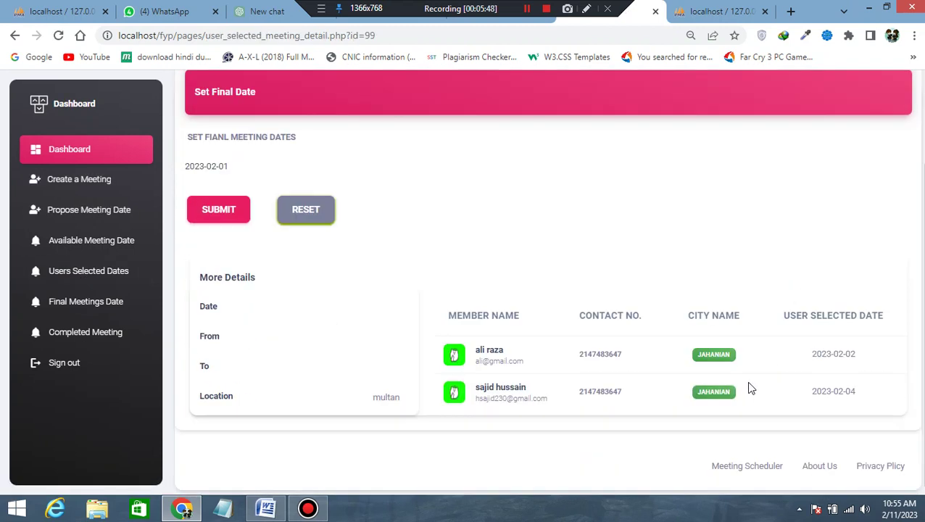
{"action": "left_click_drag", "start_coordinate": [479, 349], "coordinate": [504, 350]}
{"action": "left_click_drag", "start_coordinate": [490, 390], "coordinate": [530, 387]}
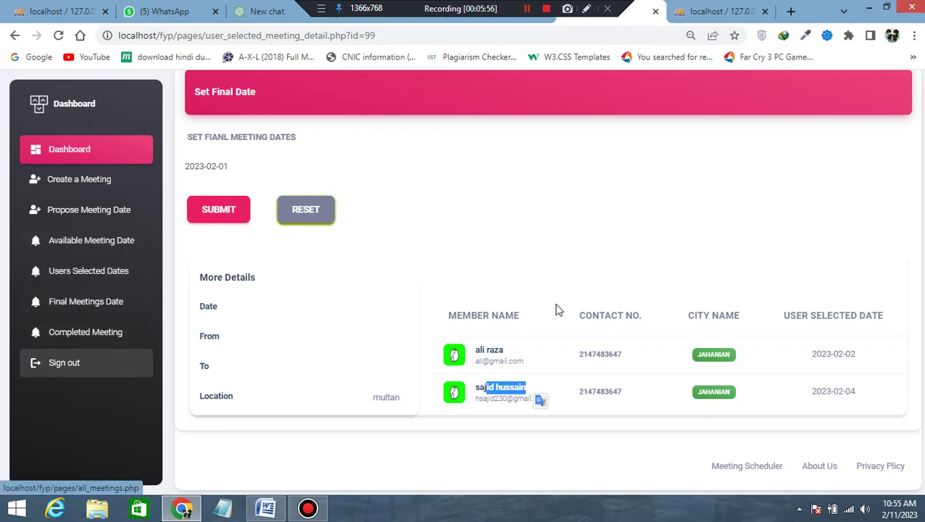
{"action": "left_click_drag", "start_coordinate": [811, 392], "coordinate": [858, 394]}
{"action": "left_click_drag", "start_coordinate": [813, 354], "coordinate": [856, 353]}
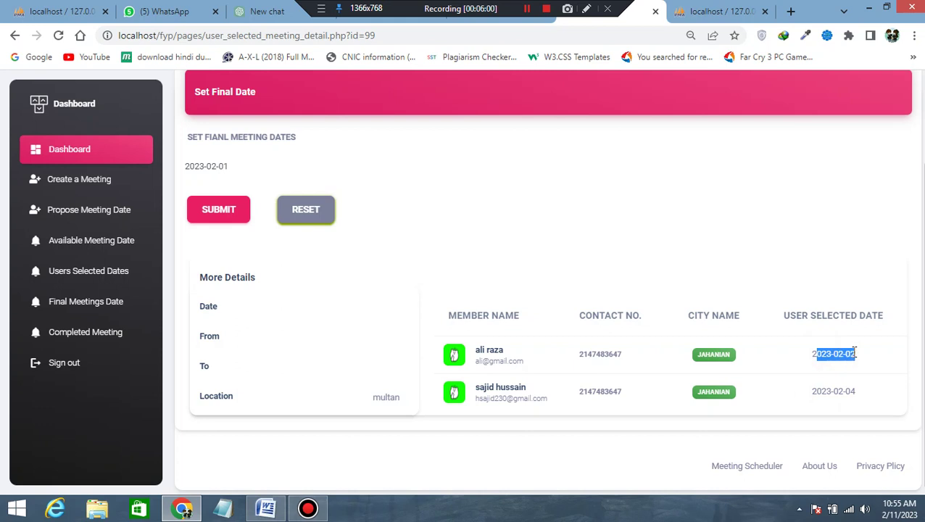
{"action": "left_click_drag", "start_coordinate": [812, 392], "coordinate": [874, 390]}
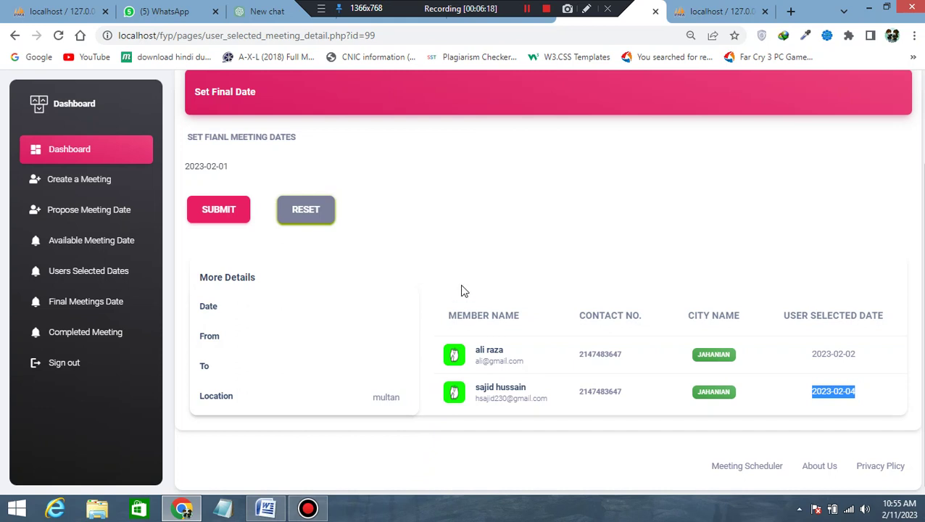
Submit 2023-02-04 as the study meeting's final date and acknowledge the success alert.
{"action": "left_click", "coordinate": [223, 166]}
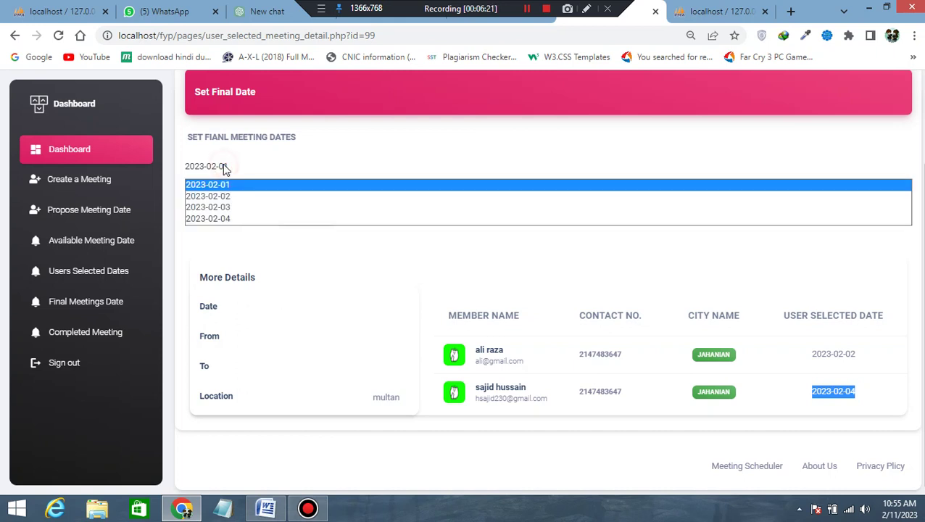
{"action": "left_click", "coordinate": [221, 219]}
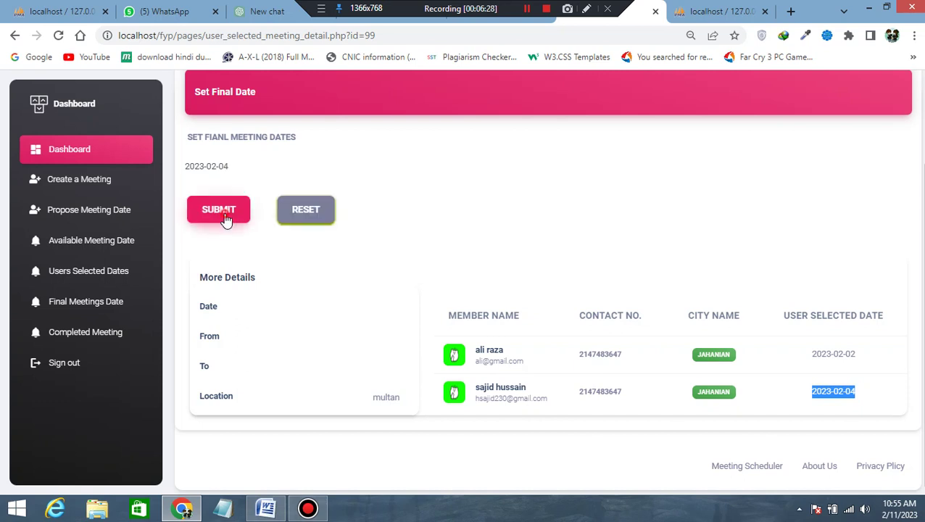
{"action": "left_click", "coordinate": [225, 216]}
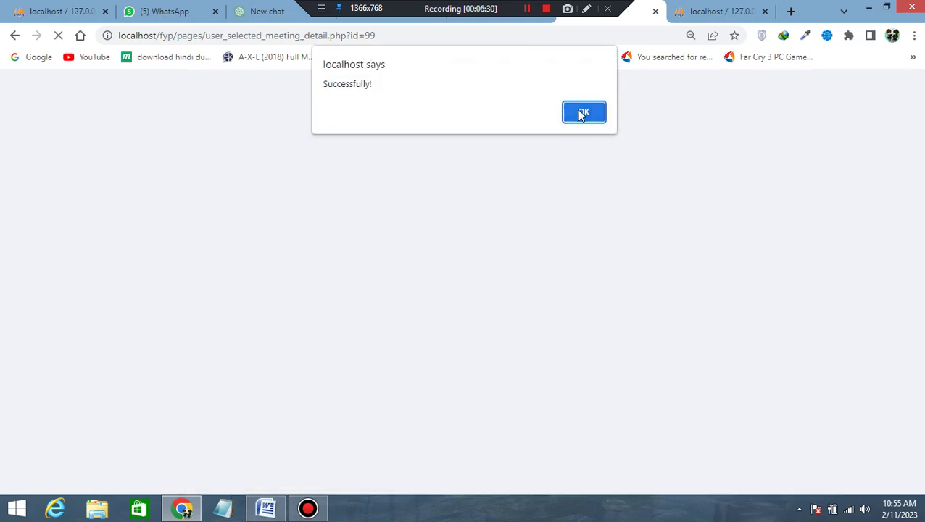
{"action": "left_click", "coordinate": [584, 112]}
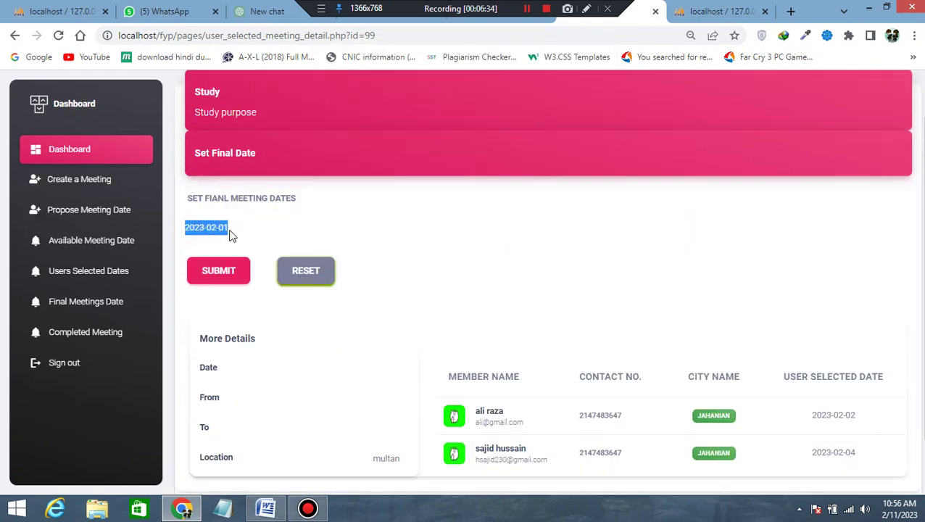
{"action": "scroll", "coordinate": [535, 275], "scroll_direction": "down", "scroll_amount": 1}
{"action": "scroll", "coordinate": [535, 275], "scroll_direction": "up", "scroll_amount": 2}
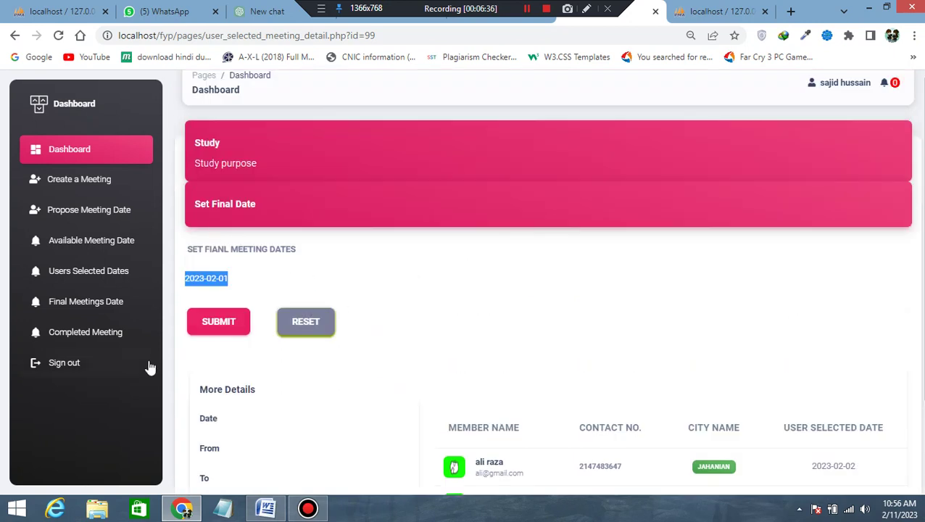
Confirm YES to attend the study meeting from its Final Meetings Date details.
{"action": "left_click", "coordinate": [33, 335]}
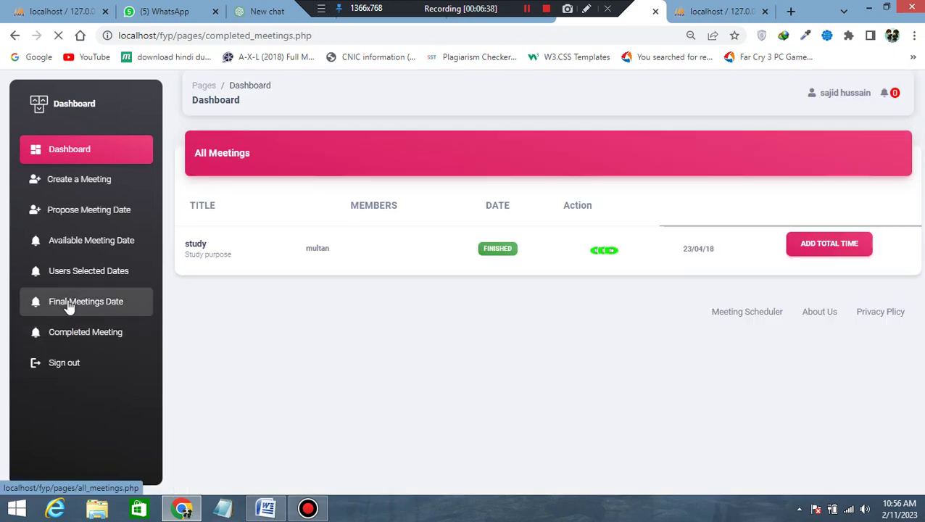
{"action": "left_click", "coordinate": [68, 304]}
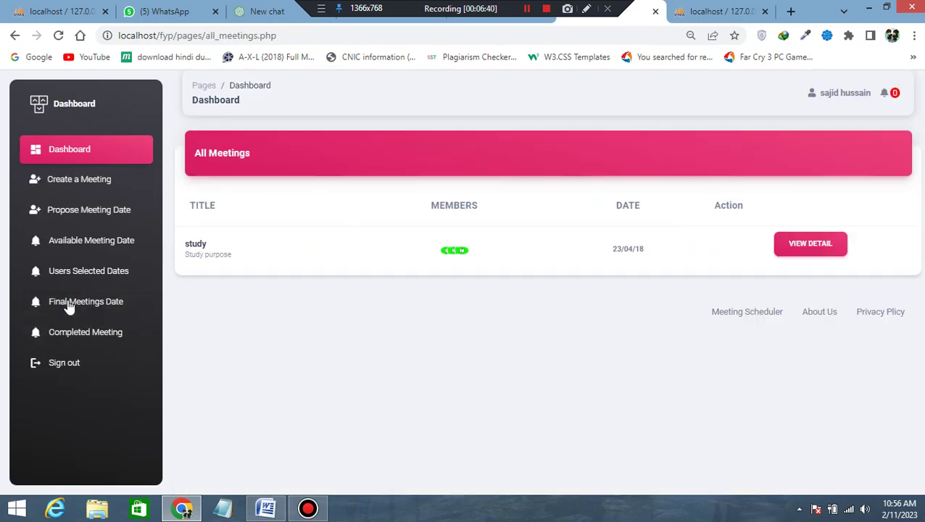
{"action": "left_click", "coordinate": [807, 254]}
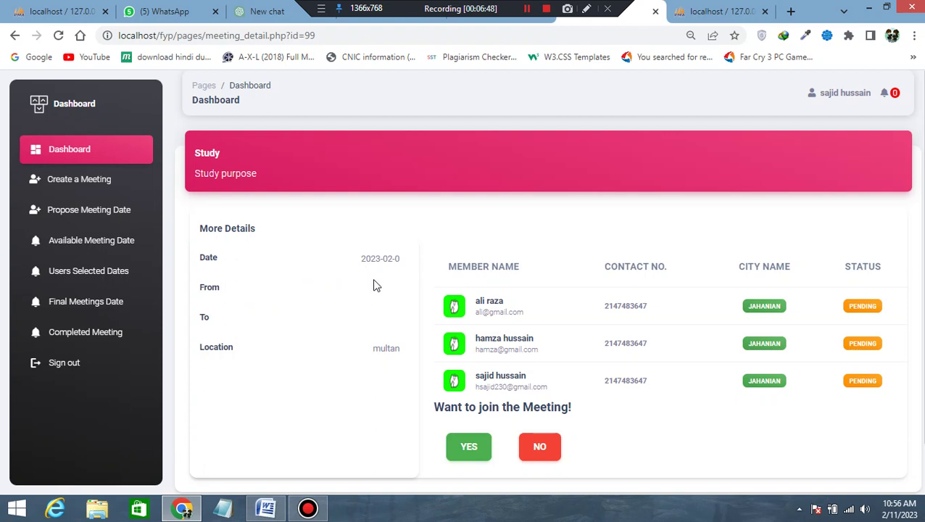
{"action": "left_click", "coordinate": [367, 268]}
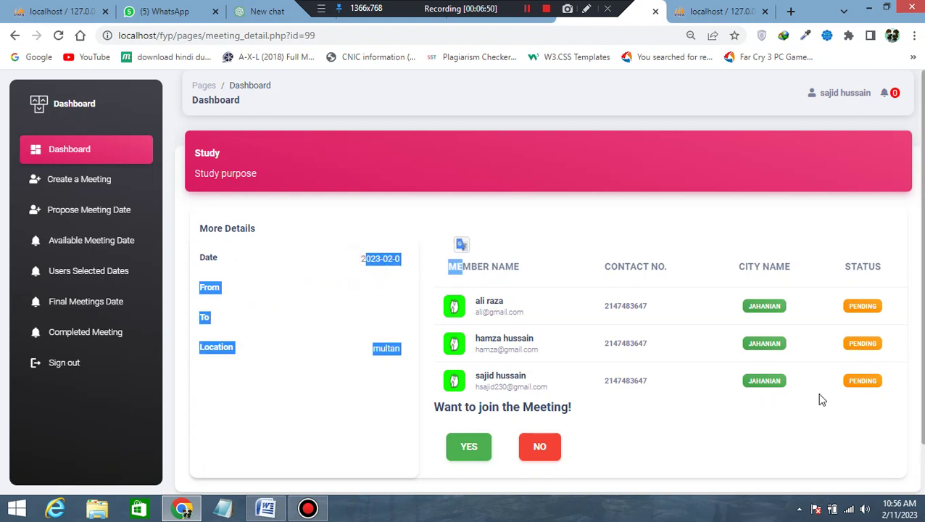
{"action": "left_click", "coordinate": [775, 420]}
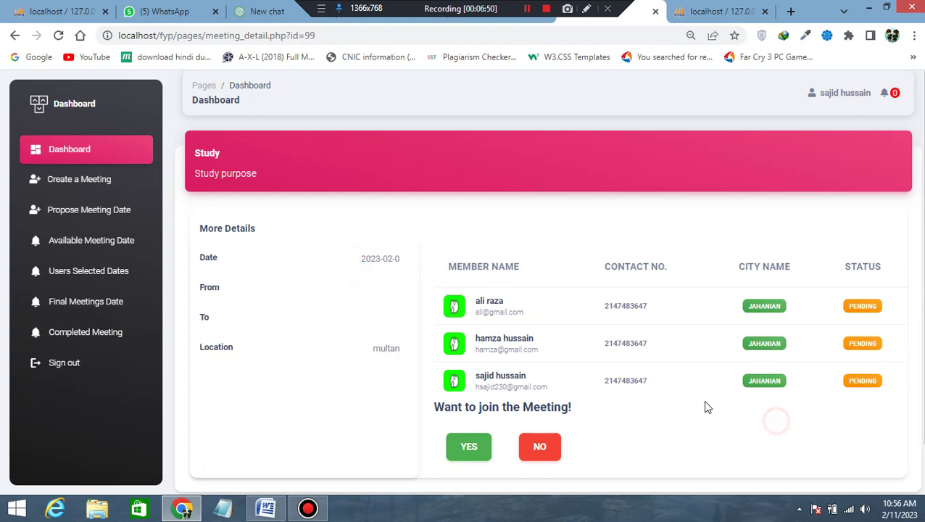
{"action": "left_click", "coordinate": [483, 444]}
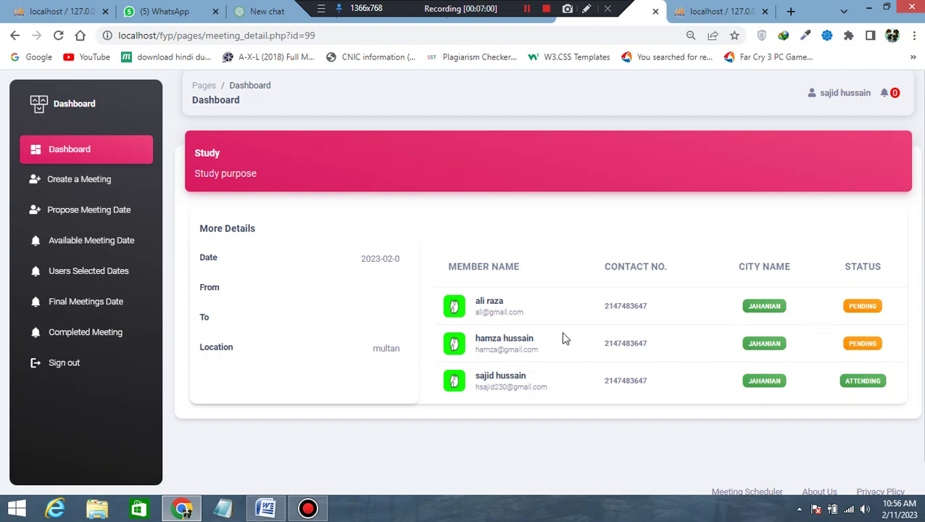
{"action": "left_click", "coordinate": [85, 334]}
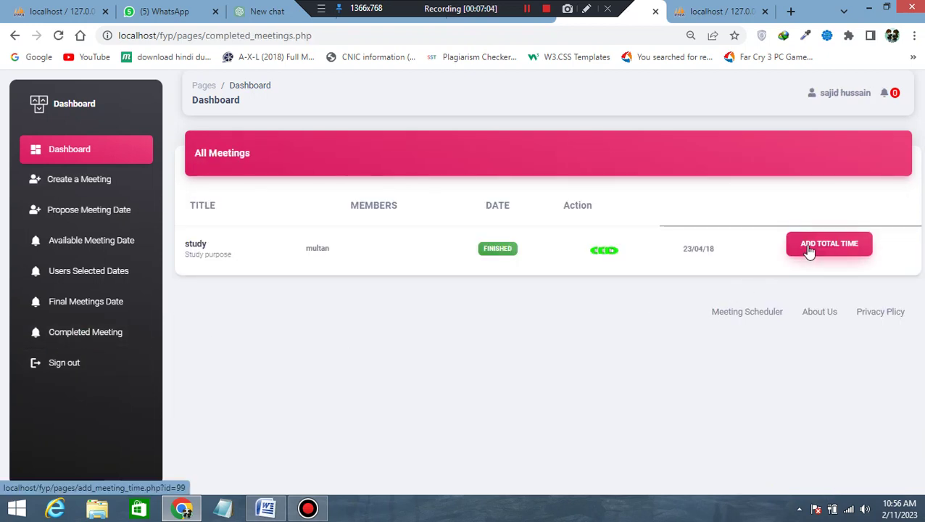
Open the study meeting's ADD TOTAL TIME form and enter 15 as total spent time.
{"action": "left_click", "coordinate": [812, 252]}
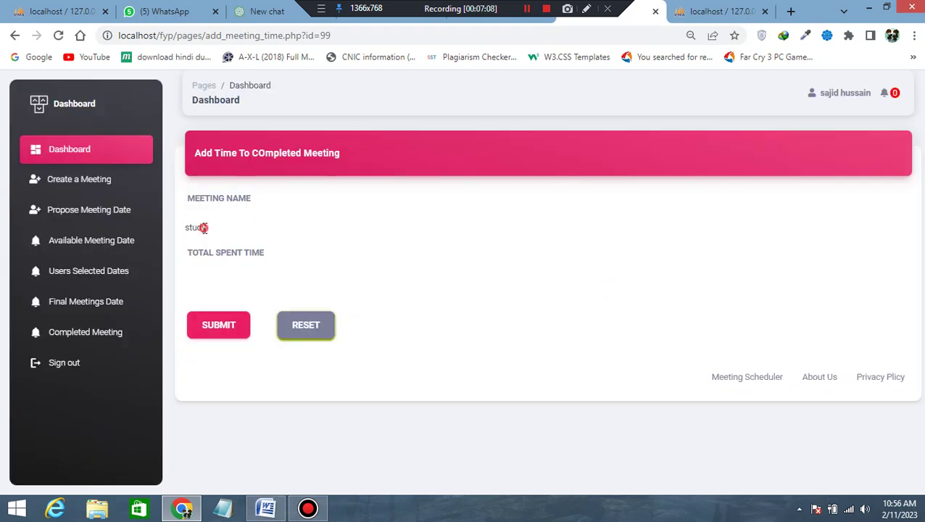
{"action": "left_click", "coordinate": [343, 271]}
{"action": "type", "text": "15"}
{"action": "left_click", "coordinate": [265, 507]}
{"action": "left_click_drag", "start_coordinate": [343, 412], "coordinate": [254, 373]}
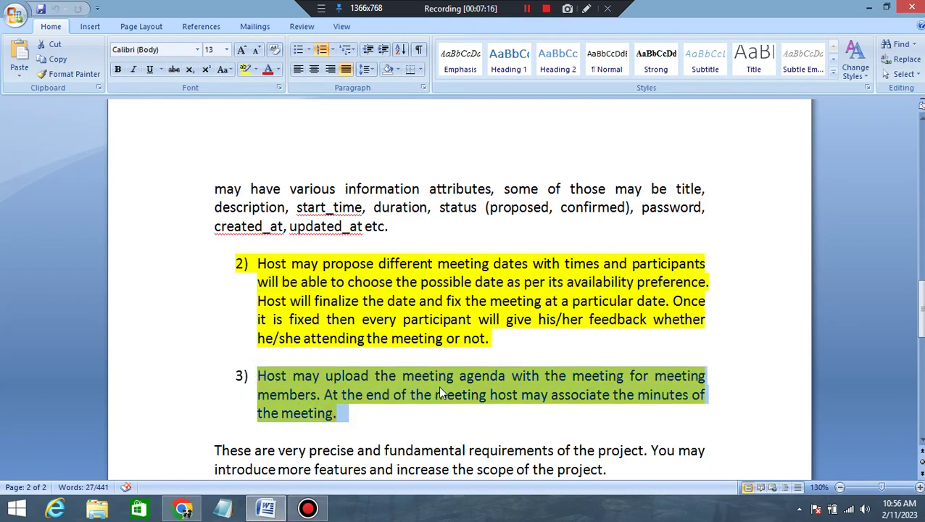
{"action": "left_click", "coordinate": [479, 378]}
{"action": "left_click_drag", "start_coordinate": [468, 378], "coordinate": [513, 387]}
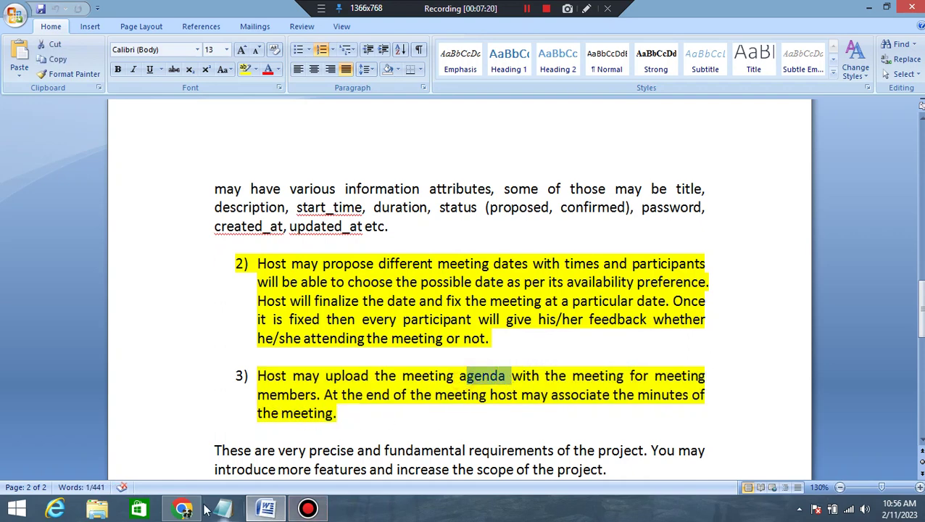
{"action": "left_click", "coordinate": [182, 509]}
Save 15 as the study meeting's total time, then reopen its empty add-time form.
{"action": "left_click", "coordinate": [208, 326]}
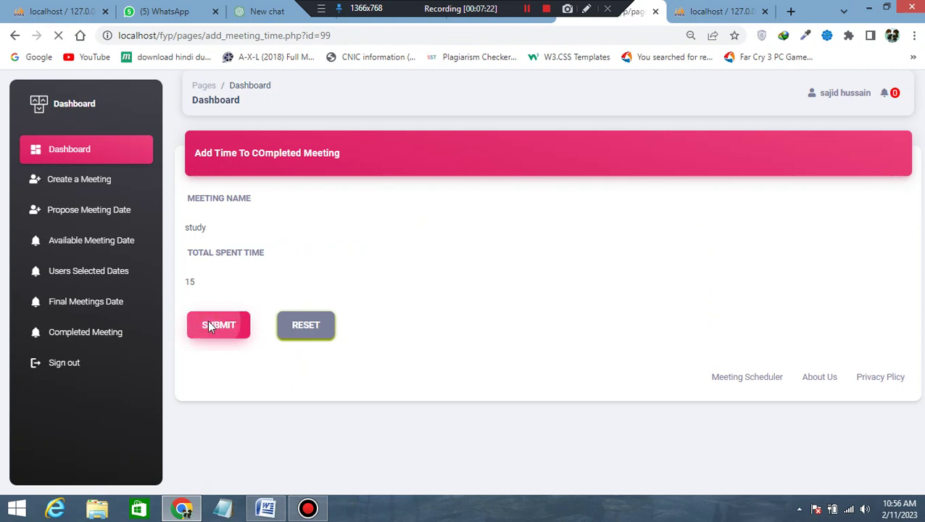
{"action": "left_click", "coordinate": [586, 112]}
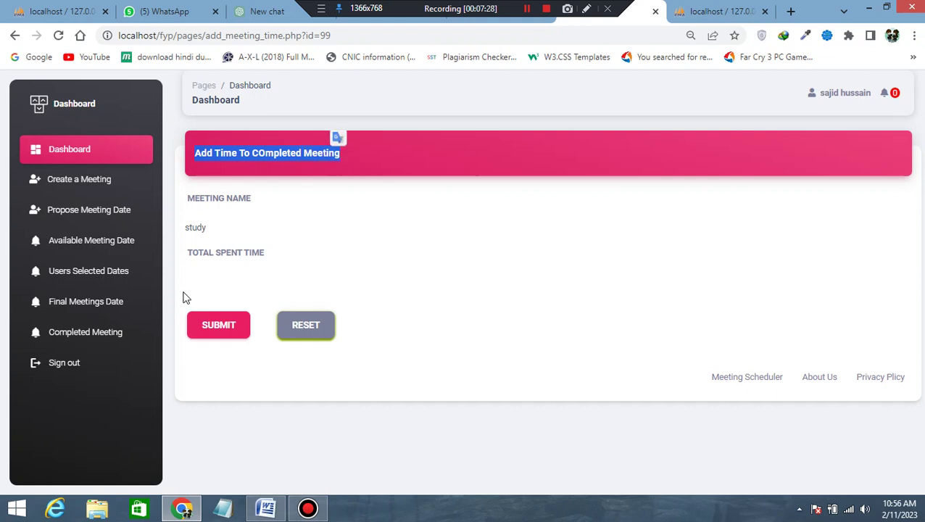
{"action": "left_click", "coordinate": [78, 335]}
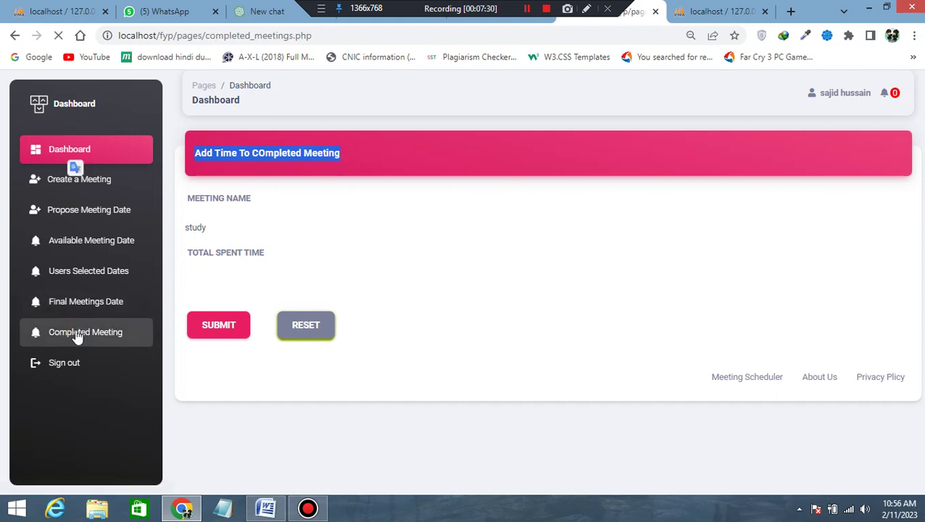
{"action": "left_click", "coordinate": [812, 244]}
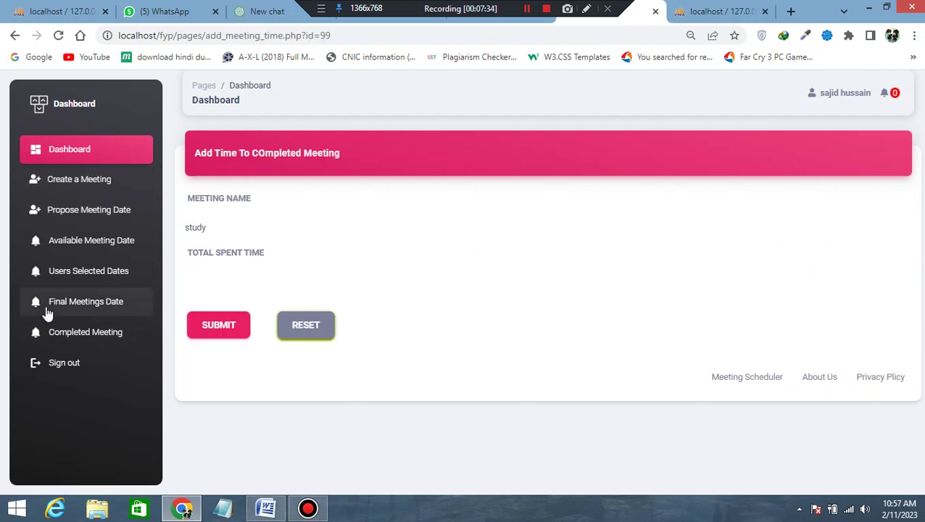
Visit the sidebar pages, picking the 7th in the proposed-date picker along the way.
{"action": "left_click", "coordinate": [112, 302]}
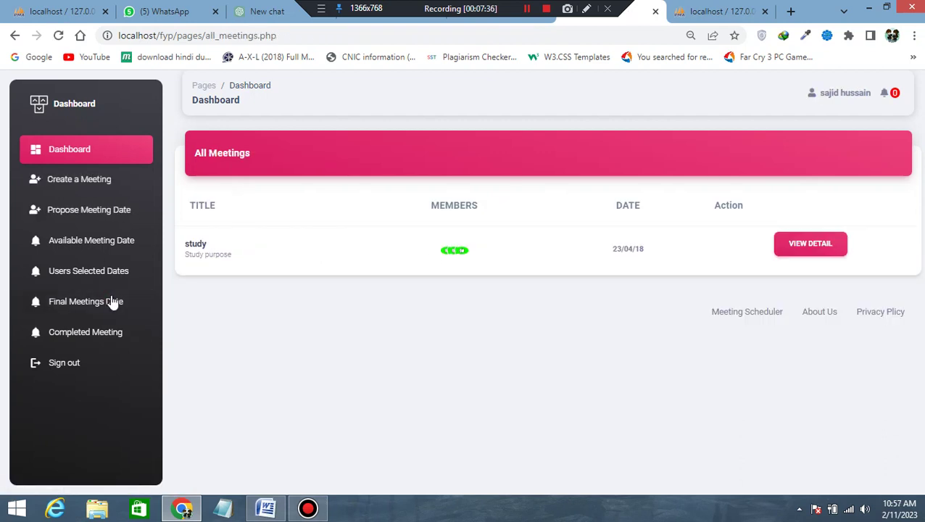
{"action": "left_click", "coordinate": [72, 188]}
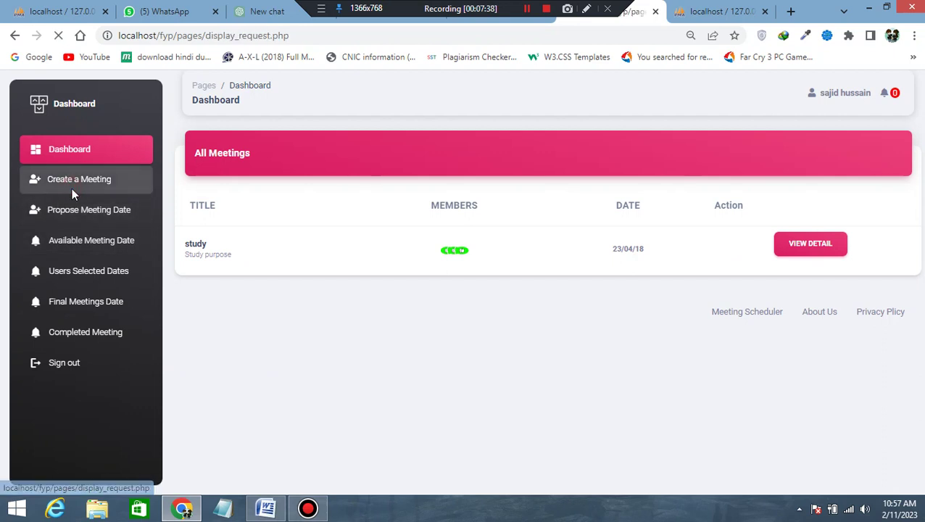
{"action": "left_click", "coordinate": [73, 214]}
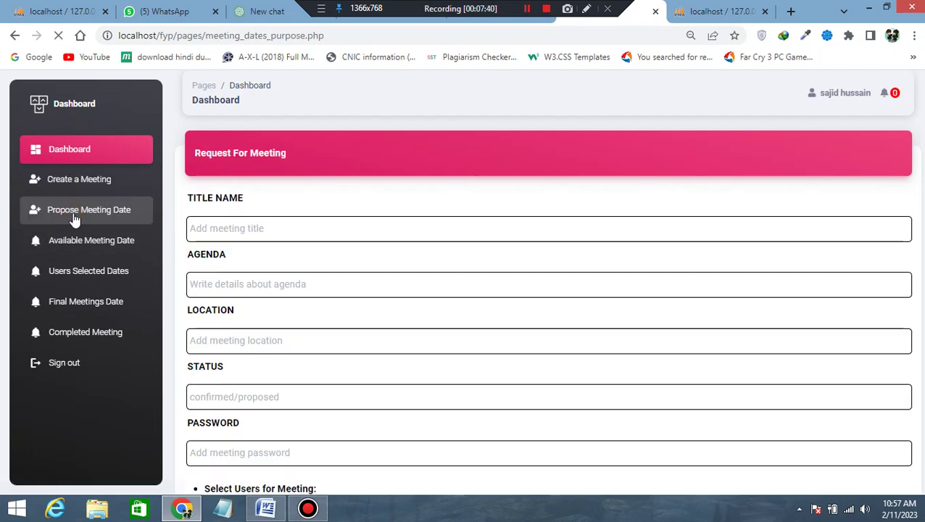
{"action": "left_click", "coordinate": [207, 283]}
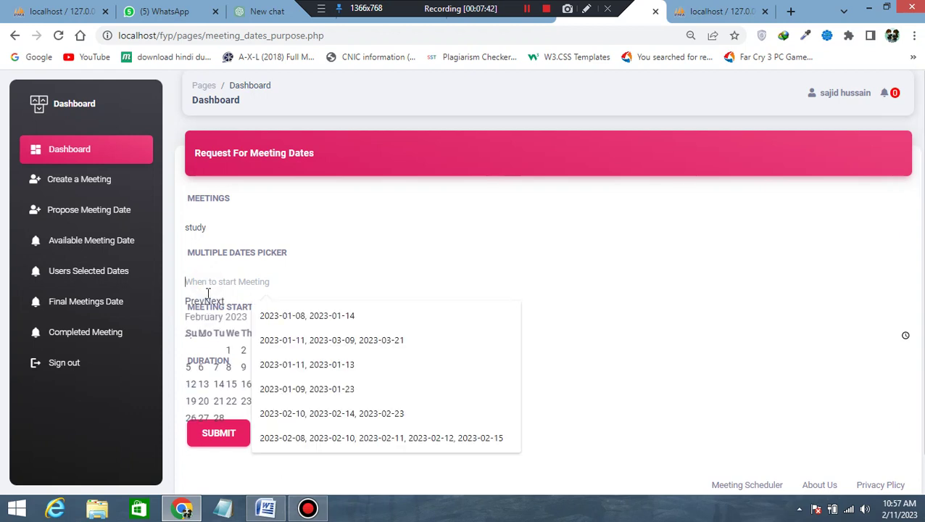
{"action": "left_click", "coordinate": [216, 368]}
{"action": "left_click", "coordinate": [90, 254]}
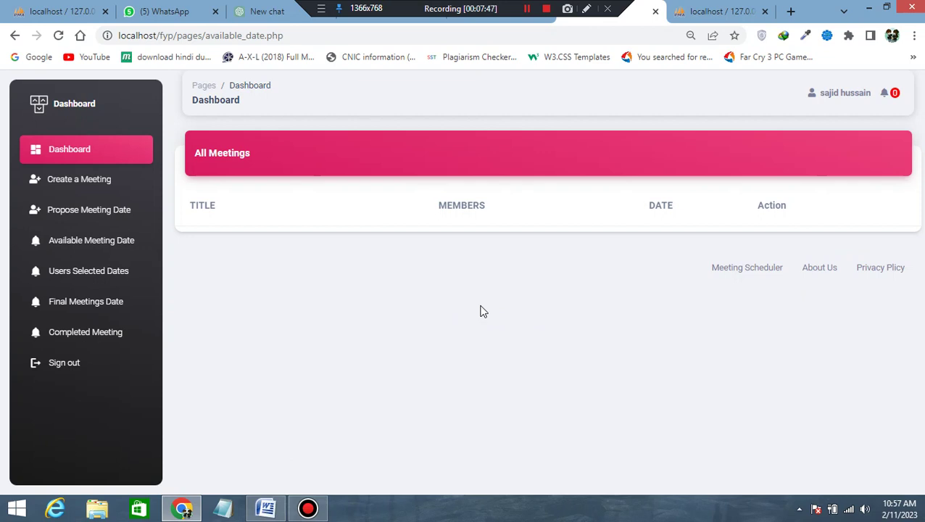
View the study meeting's selected dates and keep 2023-02-01 in the final date dropdown.
{"action": "left_click", "coordinate": [102, 276]}
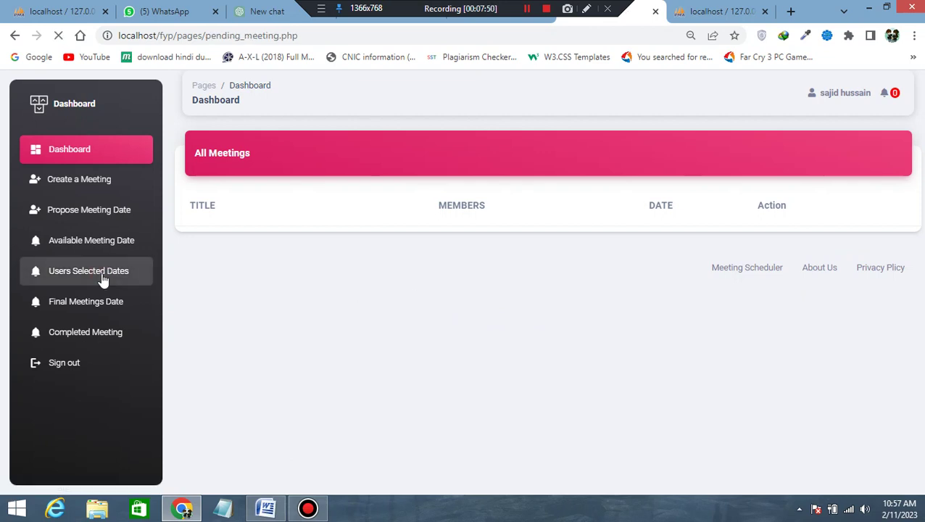
{"action": "left_click", "coordinate": [818, 254]}
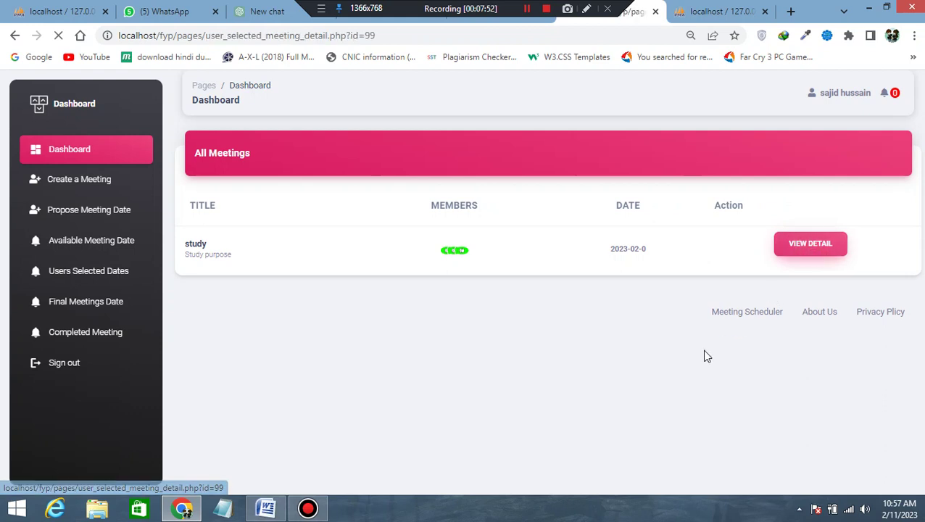
{"action": "scroll", "coordinate": [534, 347], "scroll_direction": "down", "scroll_amount": 2}
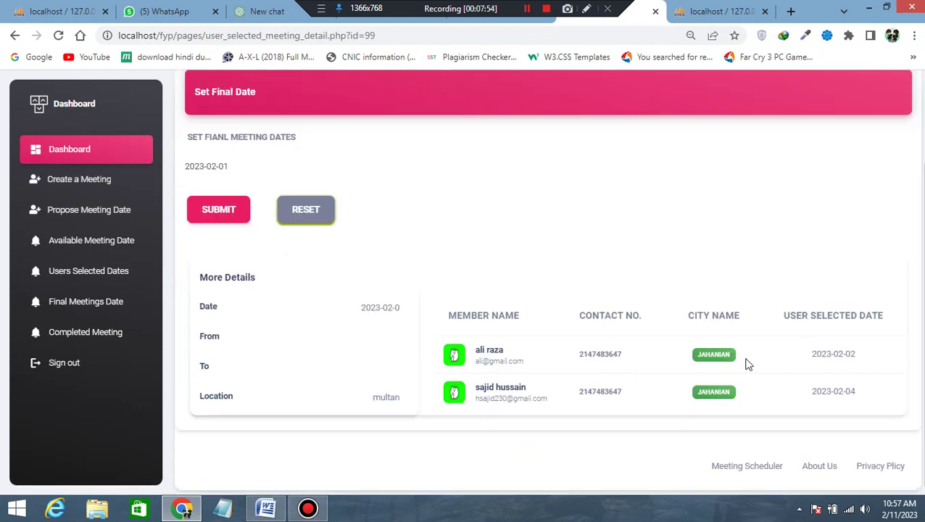
{"action": "left_click", "coordinate": [232, 169]}
{"action": "left_click", "coordinate": [295, 149]}
Check the study meeting's member statuses, then return to the completed meetings list.
{"action": "left_click", "coordinate": [77, 306]}
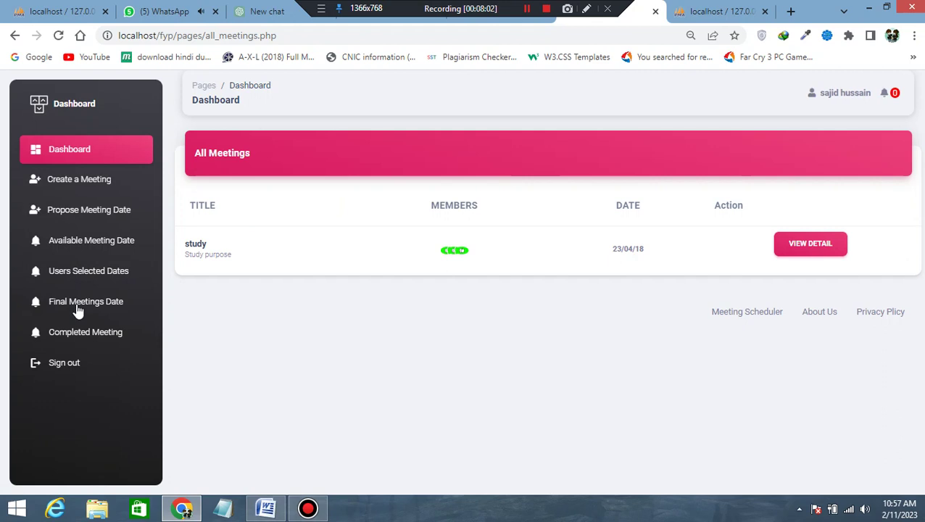
{"action": "left_click", "coordinate": [790, 256]}
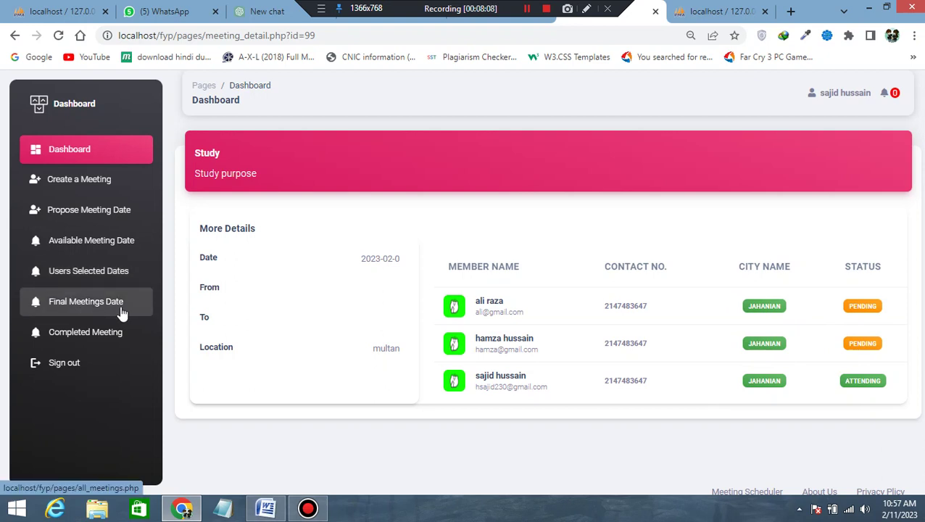
{"action": "left_click", "coordinate": [90, 333]}
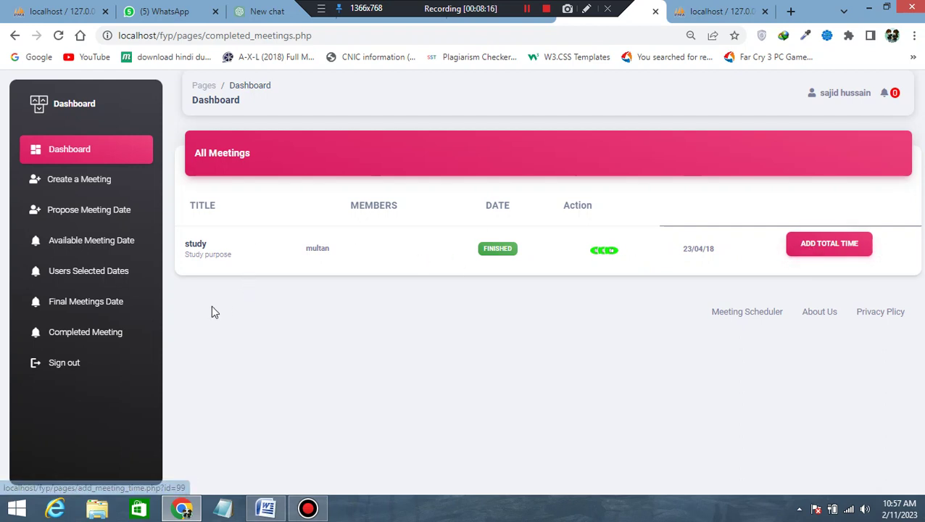
{"action": "left_click", "coordinate": [266, 508]}
{"action": "scroll", "coordinate": [470, 385], "scroll_direction": "down", "scroll_amount": 2}
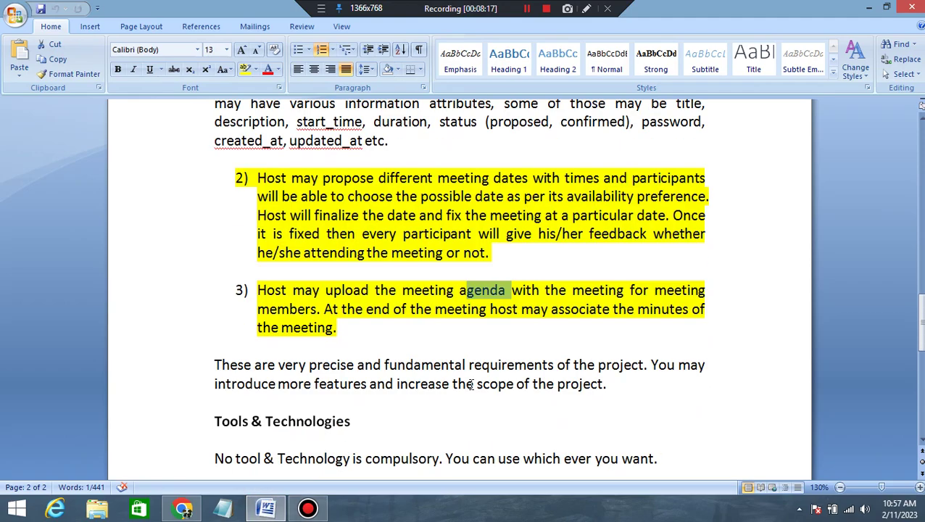
{"action": "scroll", "coordinate": [471, 386], "scroll_direction": "up", "scroll_amount": 10}
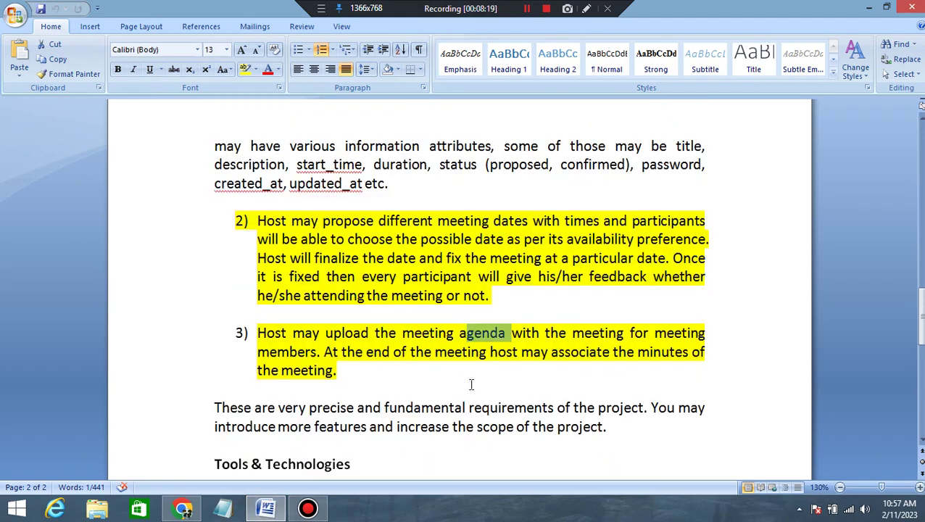
{"action": "scroll", "coordinate": [471, 385], "scroll_direction": "down", "scroll_amount": 9}
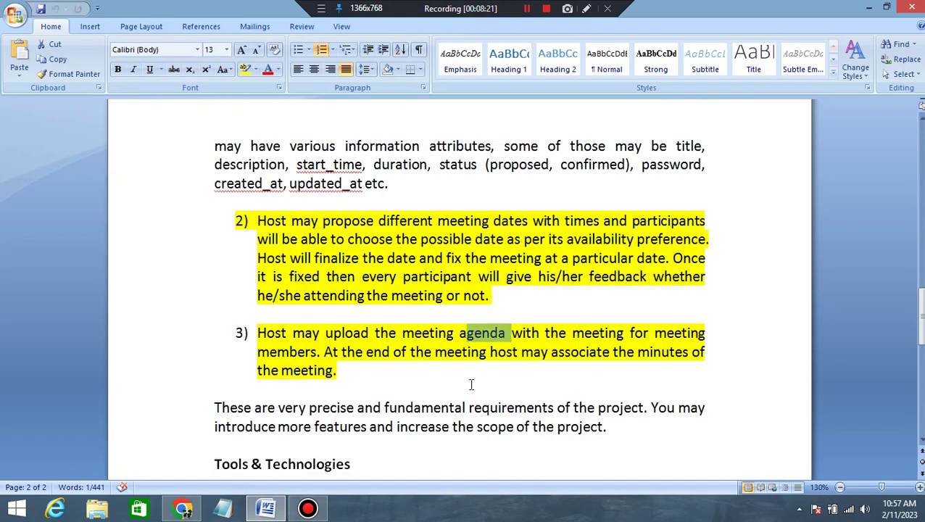
{"action": "left_click", "coordinate": [390, 352]}
{"action": "left_click_drag", "start_coordinate": [363, 372], "coordinate": [263, 331]}
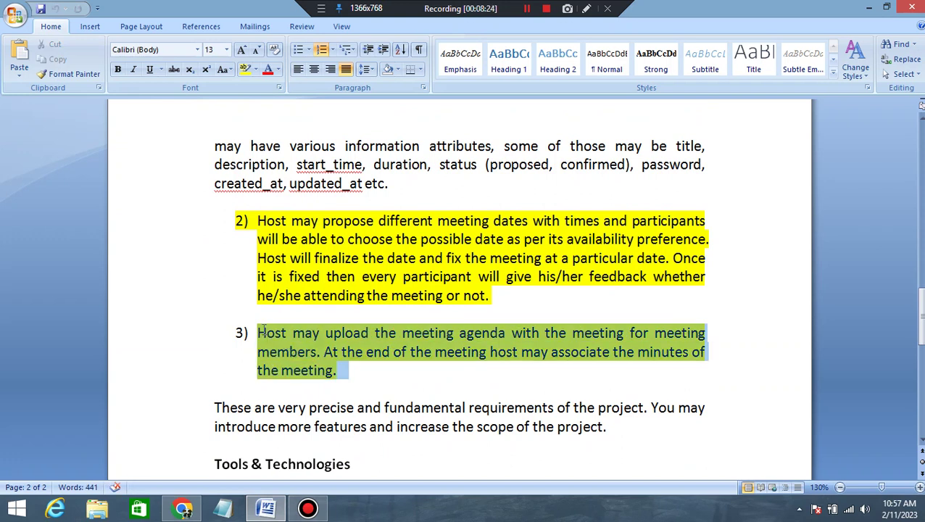
{"action": "left_click_drag", "start_coordinate": [489, 296], "coordinate": [312, 235]}
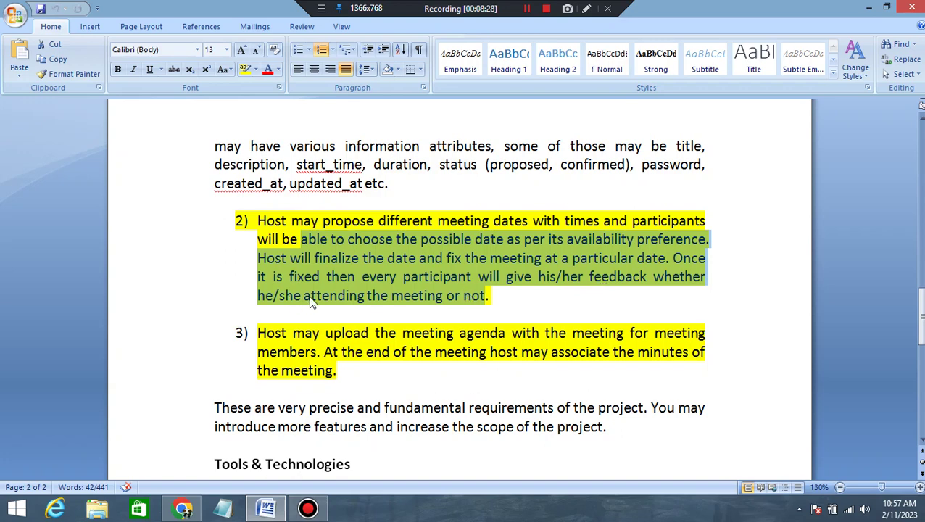
{"action": "left_click", "coordinate": [364, 299]}
{"action": "left_click_drag", "start_coordinate": [490, 296], "coordinate": [549, 272]}
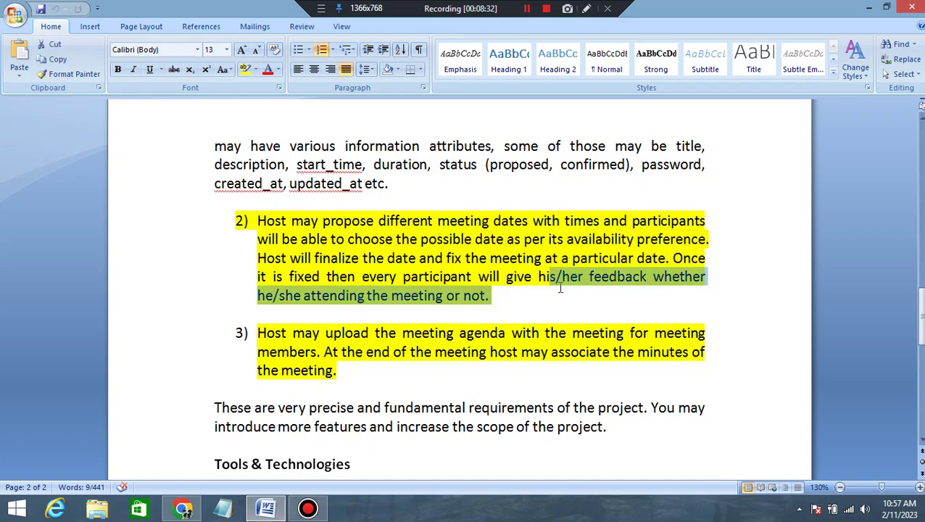
{"action": "left_click", "coordinate": [182, 510]}
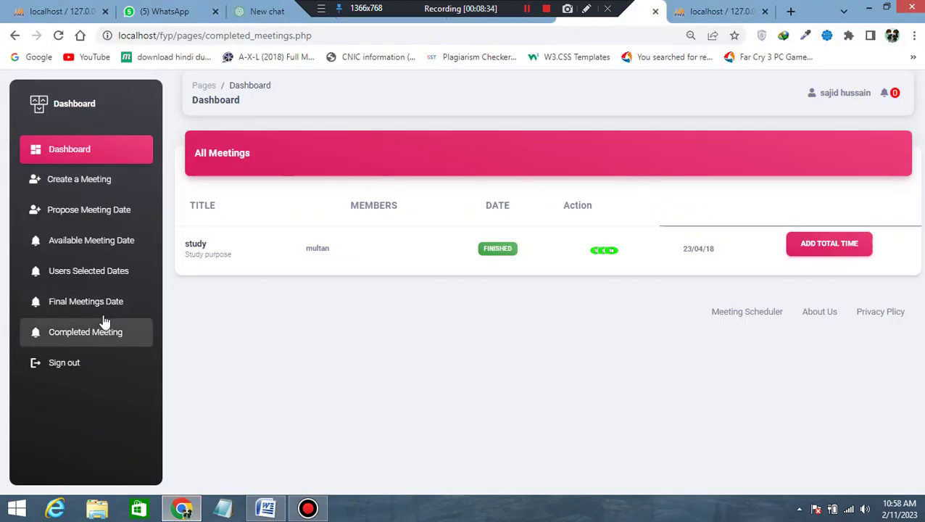
Open the study meeting's details and highlight a member's PENDING status.
{"action": "left_click", "coordinate": [99, 313]}
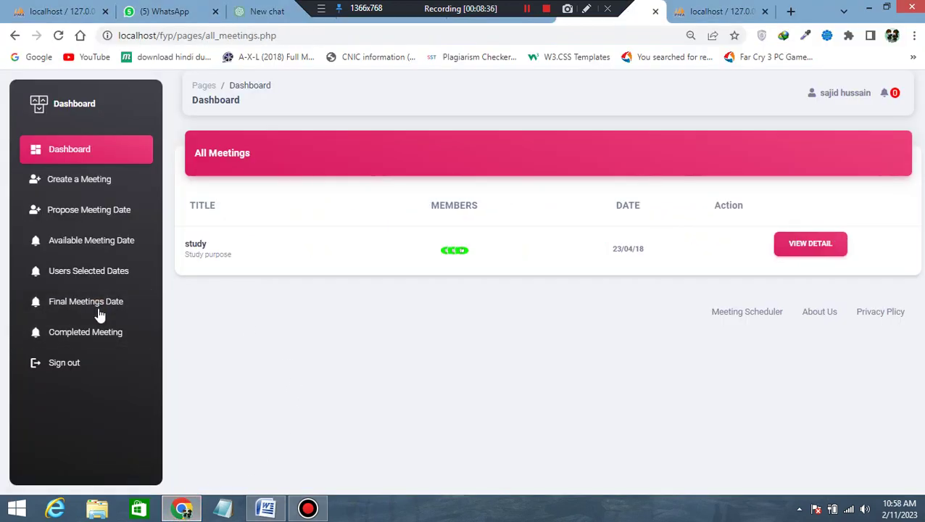
{"action": "left_click", "coordinate": [808, 244]}
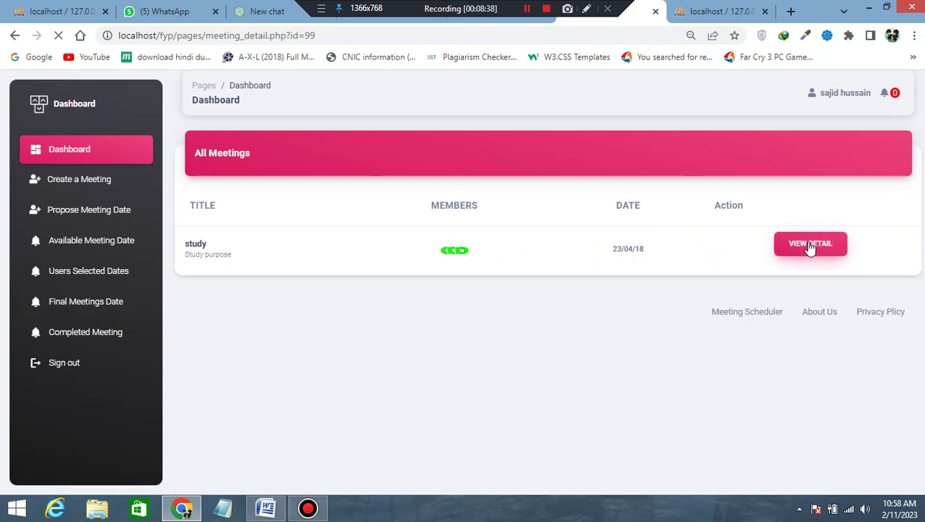
{"action": "double_click", "coordinate": [863, 344]}
Bring up the Word requirements document and select all of requirement 2 on proposing dates and attendance.
{"action": "key", "text": "alt+Tab"}
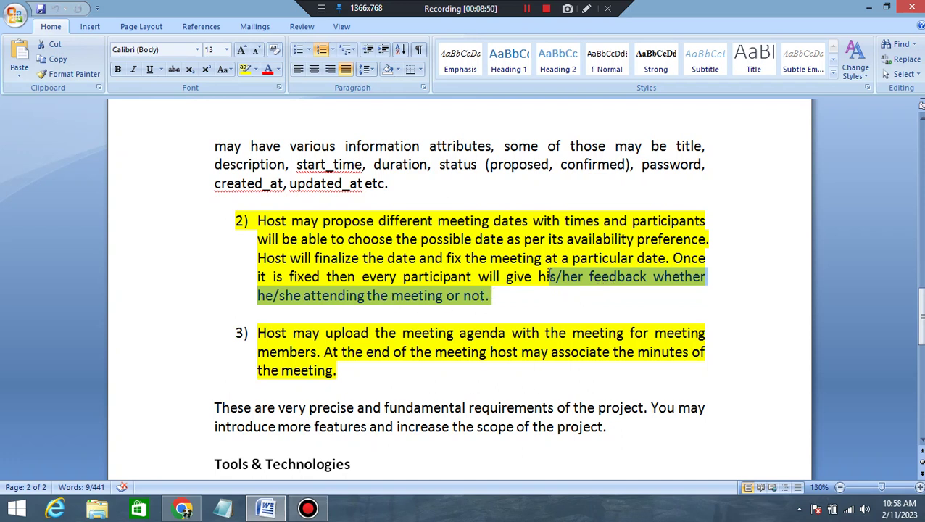
{"action": "left_click", "coordinate": [491, 245]}
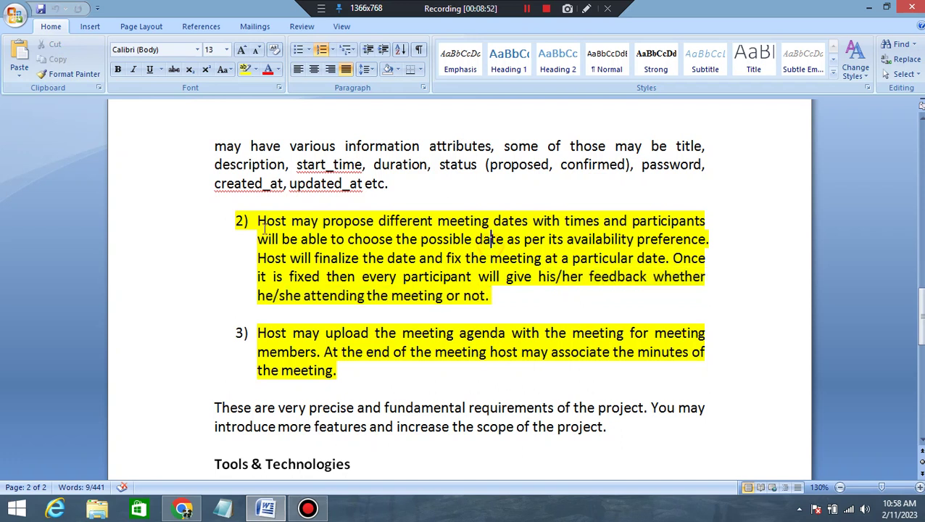
{"action": "left_click_drag", "start_coordinate": [258, 221], "coordinate": [515, 292]}
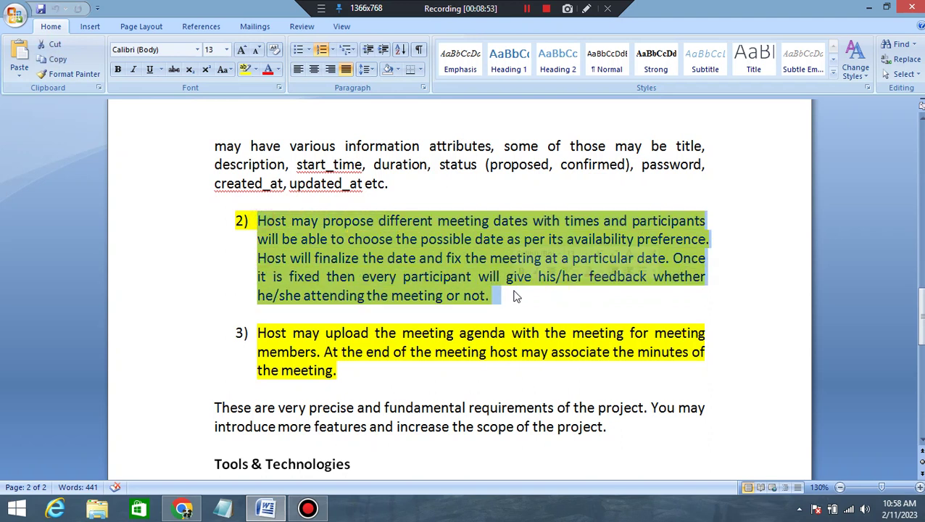